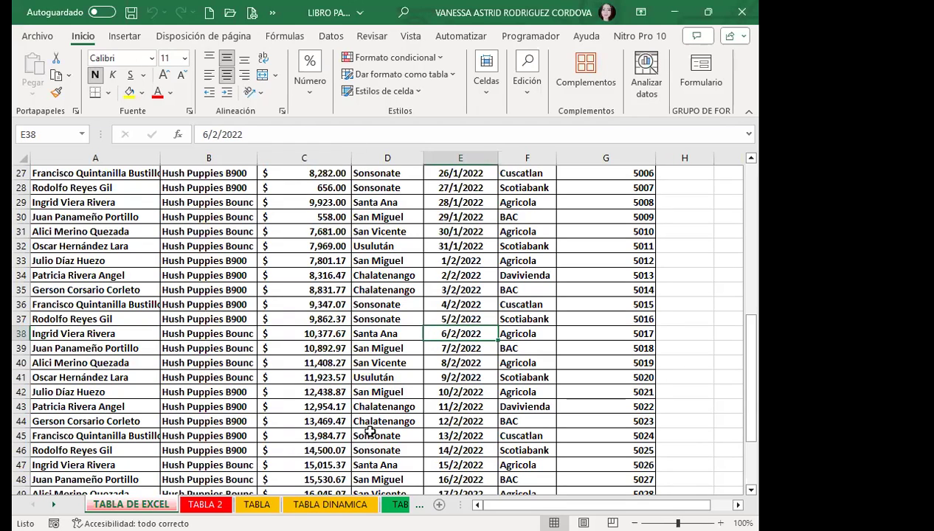
Browse the sales data, selecting cells D39, C40 and D7
left_click(403, 351)
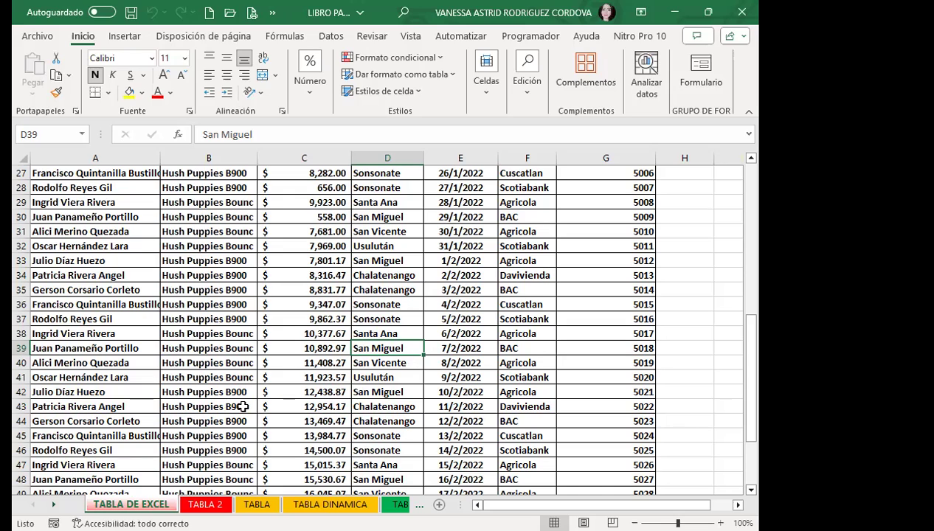
left_click(283, 361)
scroll(282, 328, "up", 9)
scroll(299, 311, "down", 5)
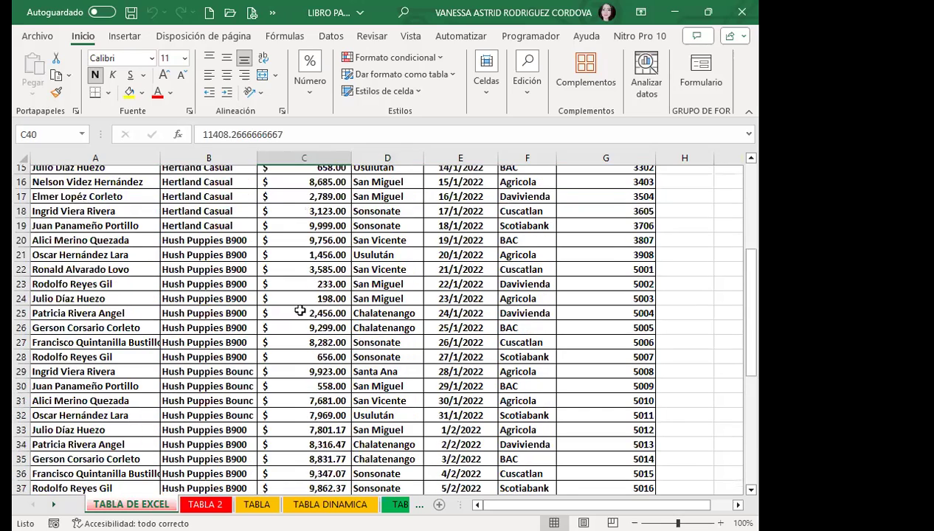
scroll(350, 317, "down", 14)
scroll(353, 307, "up", 11)
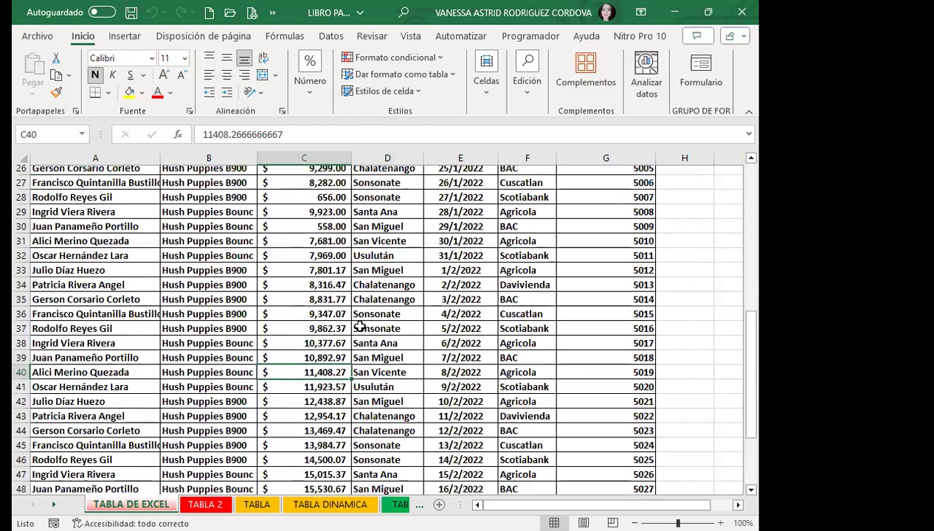
scroll(360, 326, "up", 8)
left_click(391, 271)
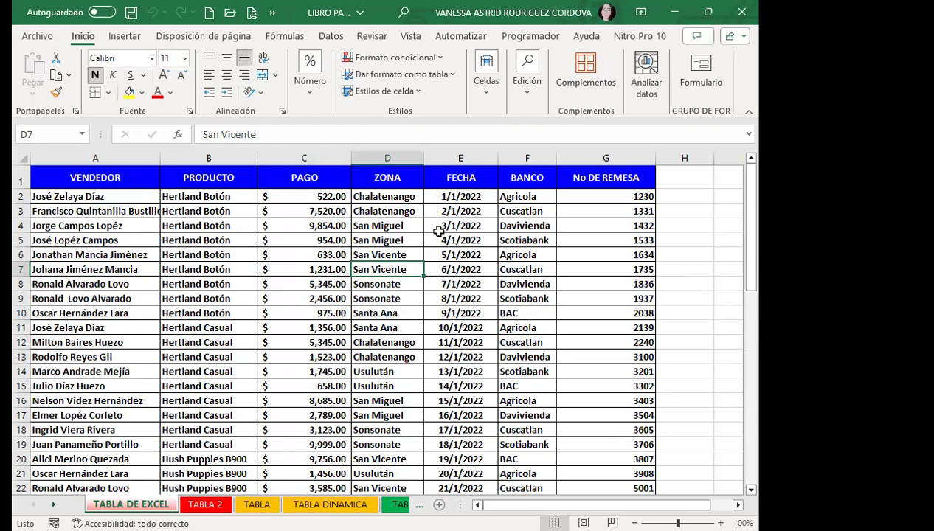
Convert range $A$1:$G$56 into a table with 'La tabla tiene encabezados' ticked
left_click(123, 45)
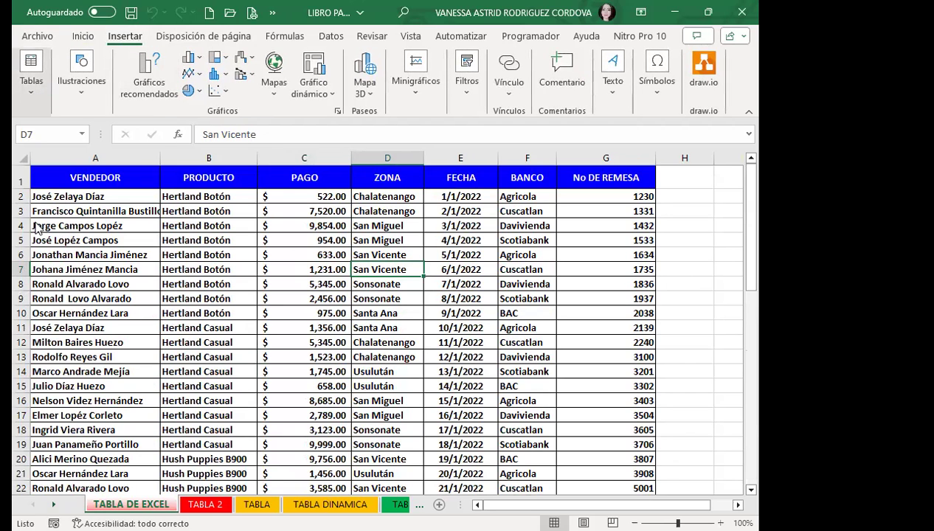
left_click(31, 95)
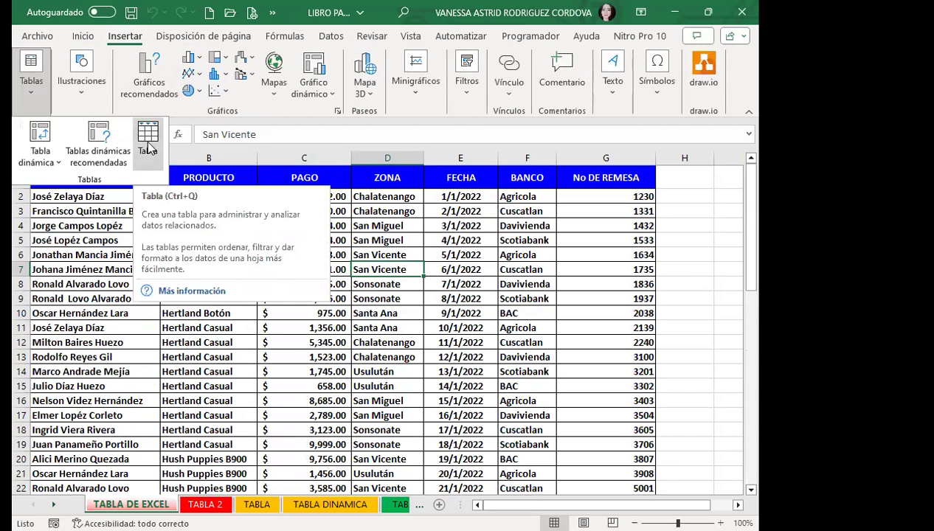
left_click(148, 137)
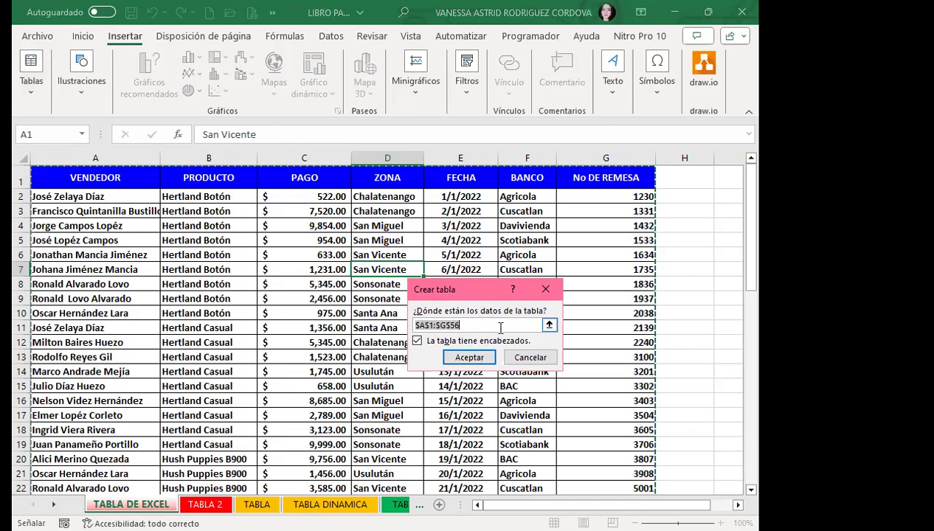
left_click(418, 341)
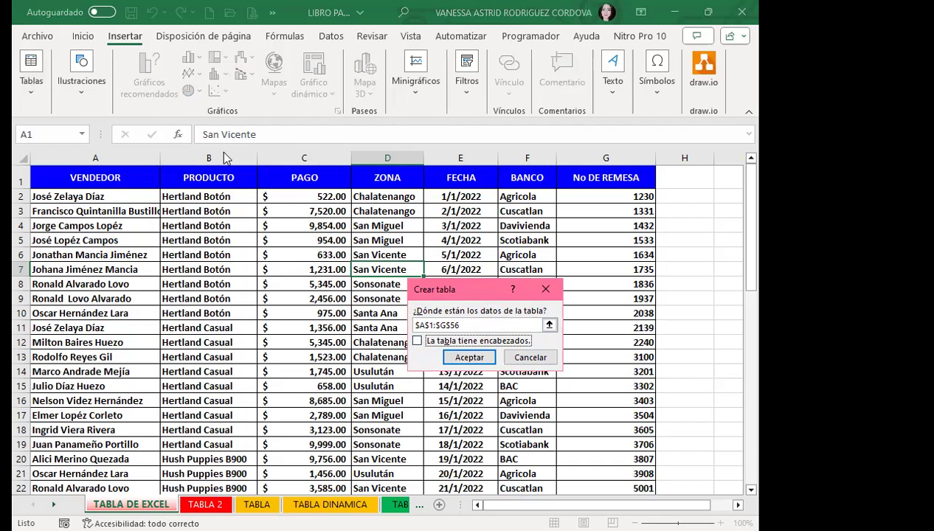
left_click(417, 341)
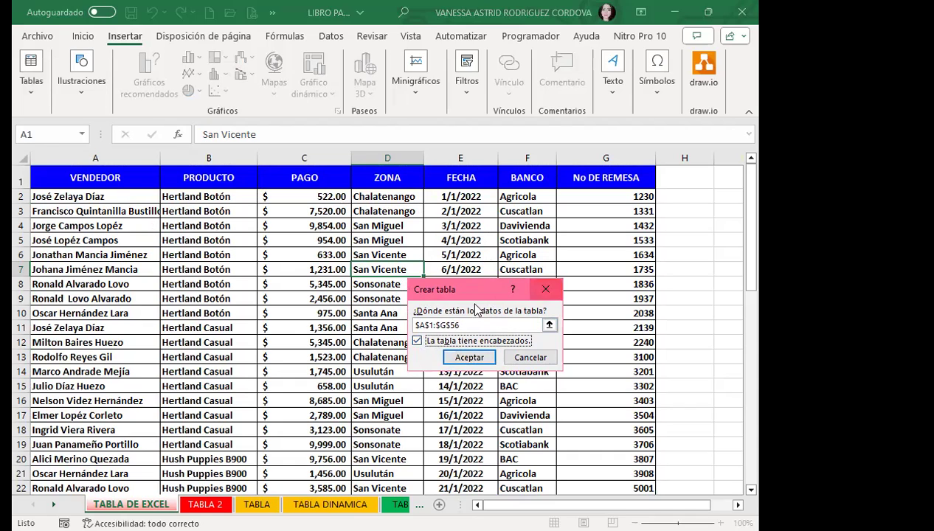
left_click(468, 358)
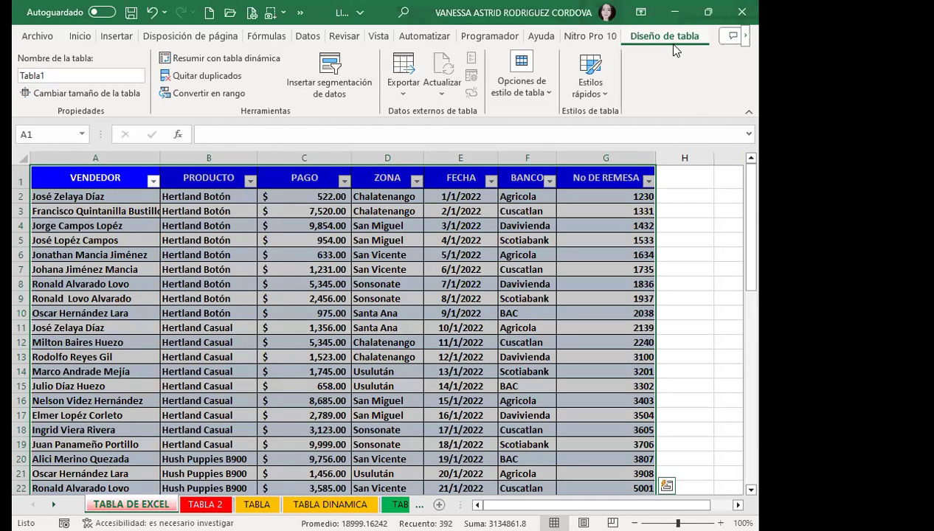
Select cells H4, E7 and C6, then select Tabla1 in the Nombre de la tabla box
left_click(690, 227)
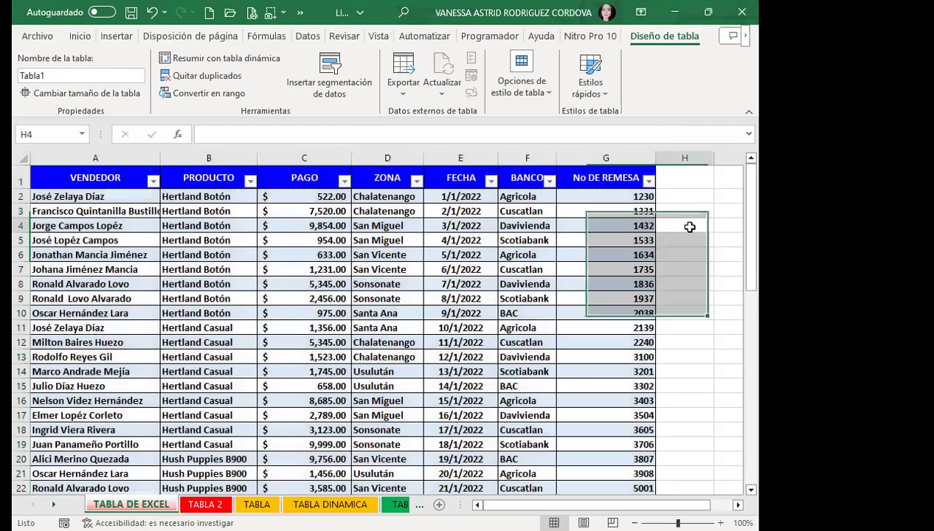
left_click(449, 268)
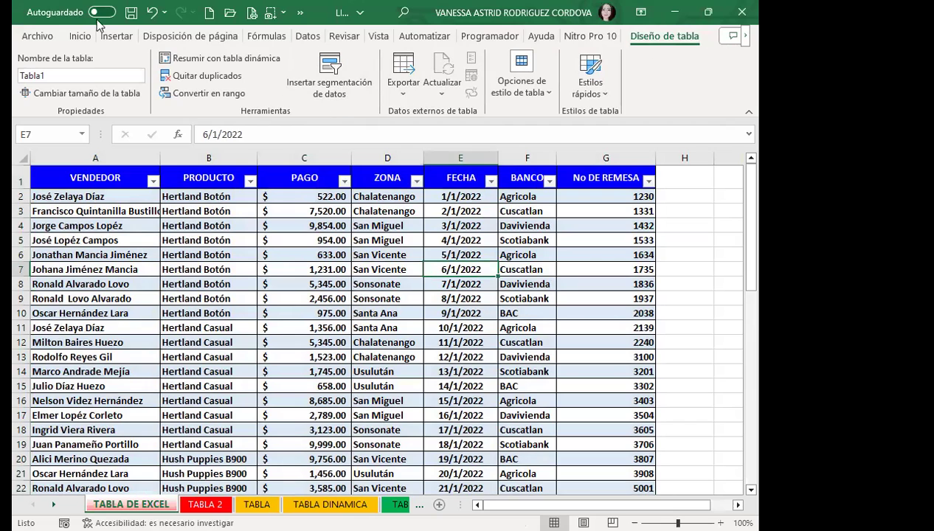
left_click(346, 255)
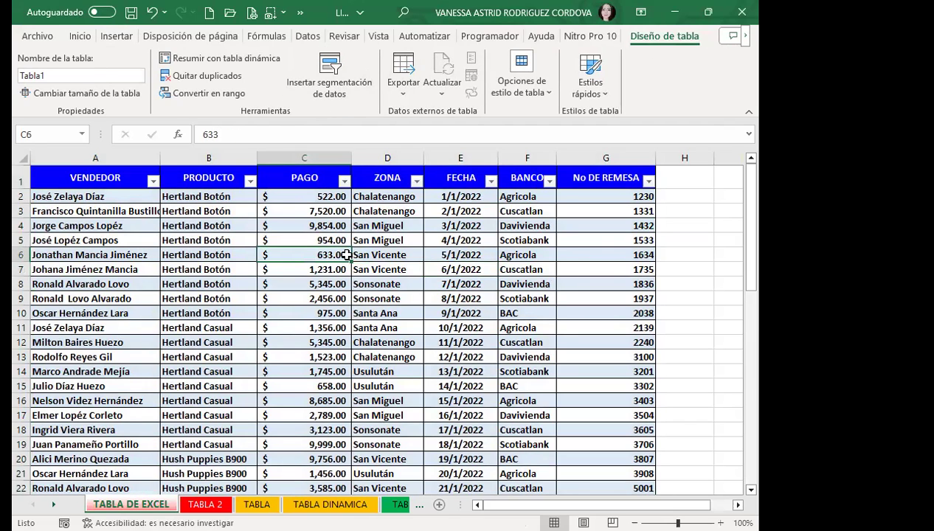
left_click(67, 78)
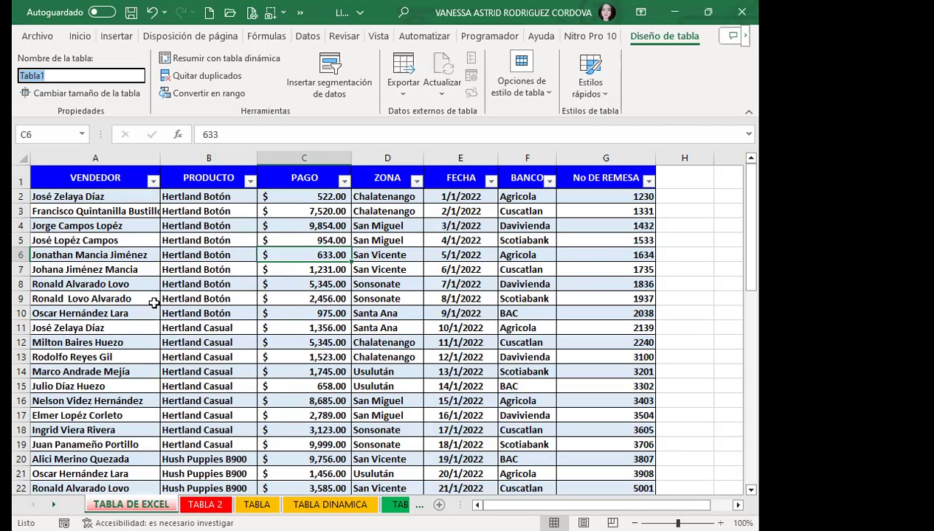
Replace the table name Tabla1 with EJERCICIO_1 and confirm it
left_click(46, 72)
key("BackSpace")
key("BackSpace")
key("BackSpace")
key("BackSpace")
key("BackSpace")
key("BackSpace")
type("EJERCICIO_1")
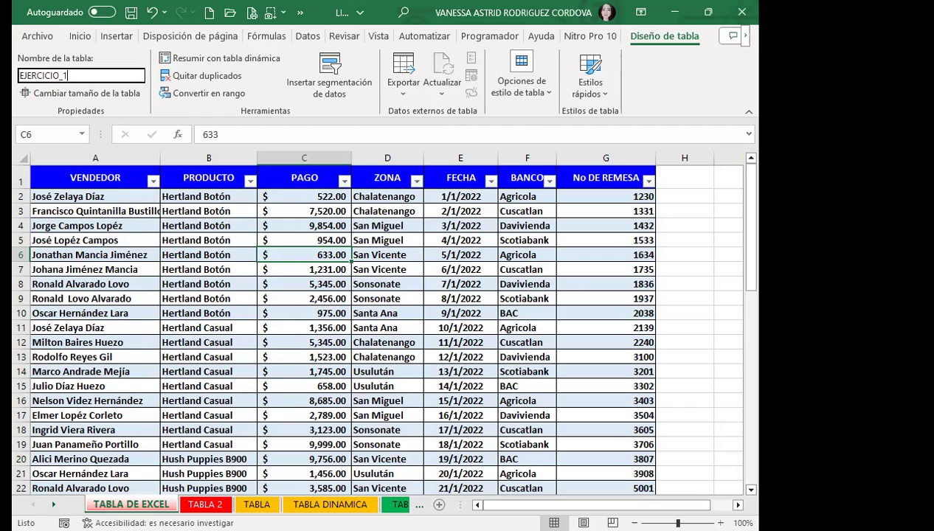
left_click(304, 181)
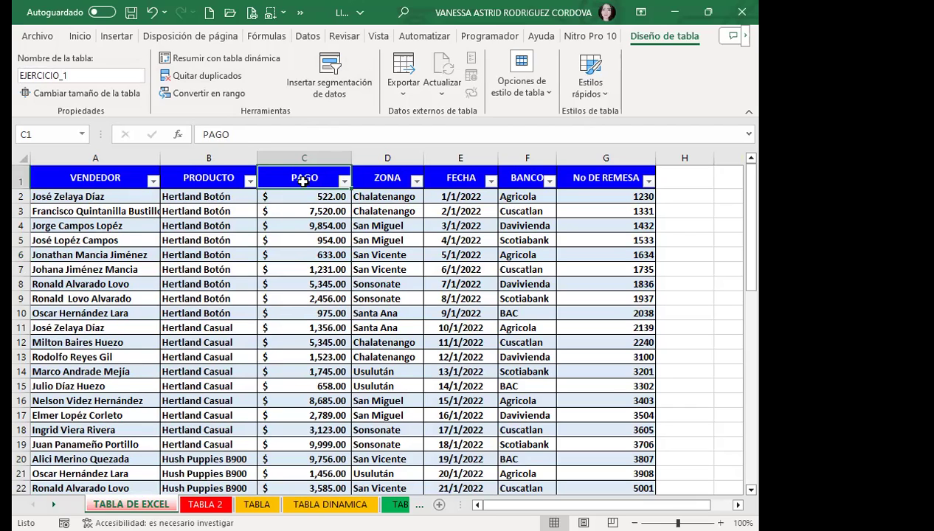
Turn off the header filter buttons and drag the table's resize handle from row 56 to row 62
key("ctrl+shift+l")
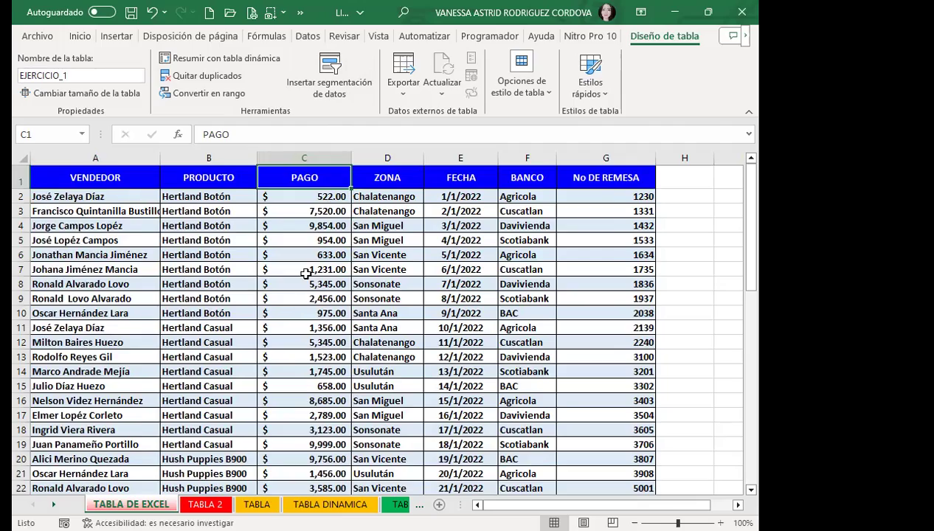
scroll(310, 310, "down", 12)
scroll(314, 316, "down", 4)
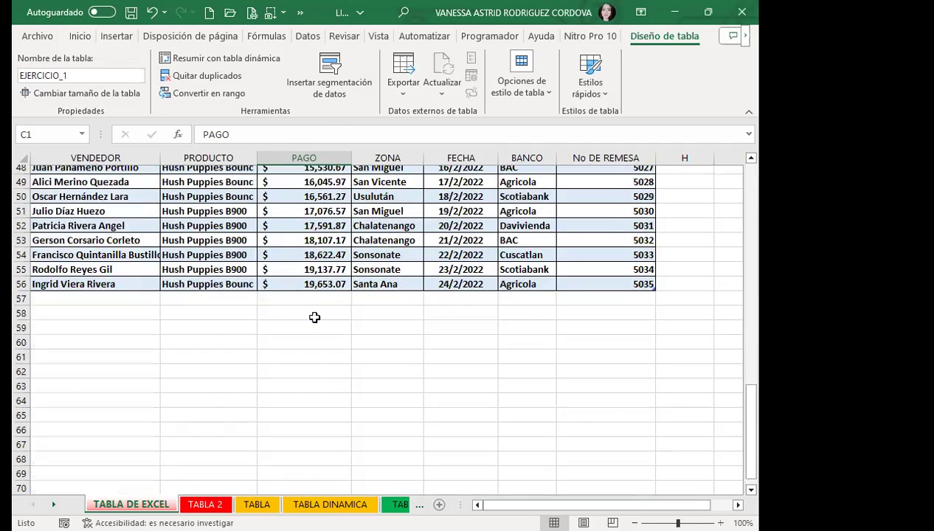
scroll(314, 317, "up", 16)
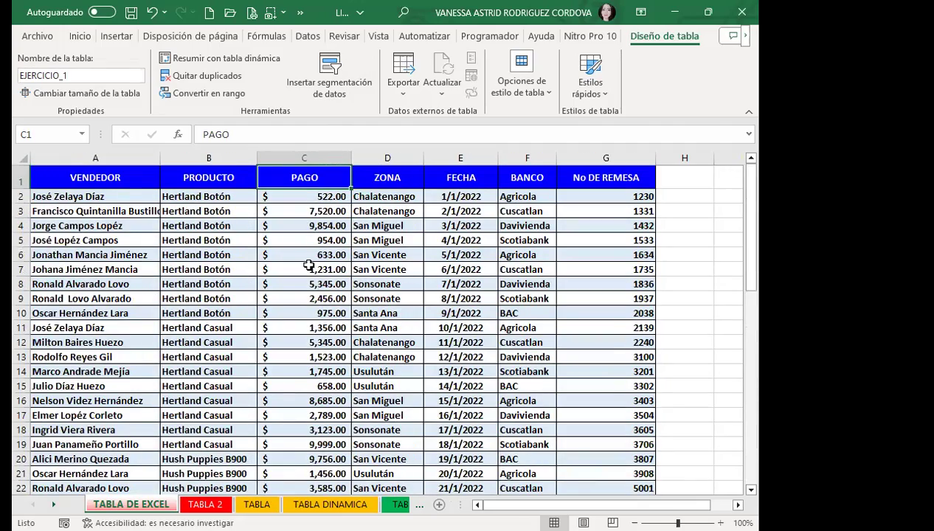
scroll(443, 295, "down", 16)
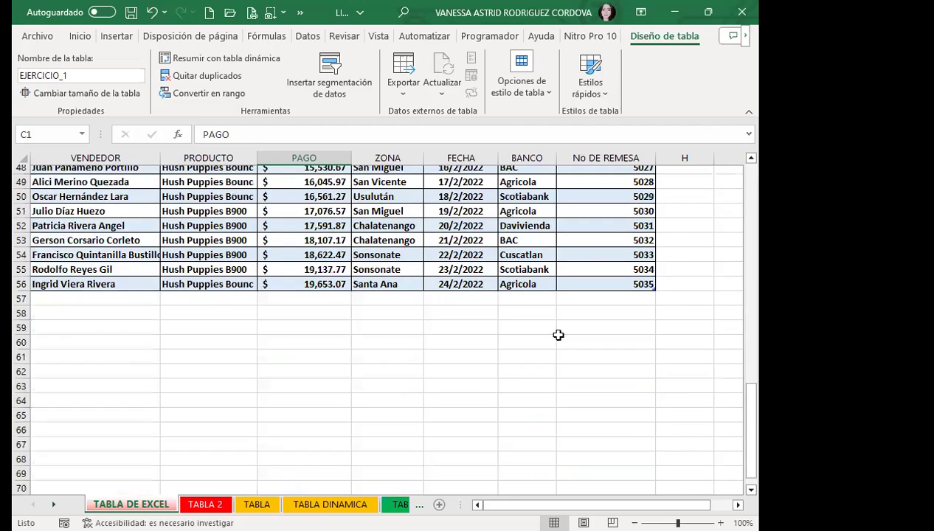
left_click_drag(650, 289, 655, 383)
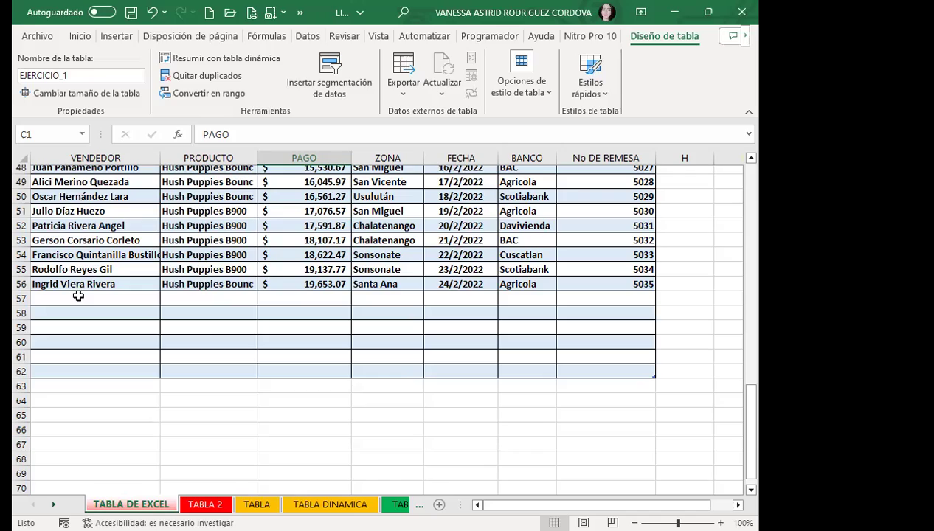
Undo the extension so the table ends at row 56 again, then select cell D49
key("ctrl+z")
scroll(403, 323, "down", 14)
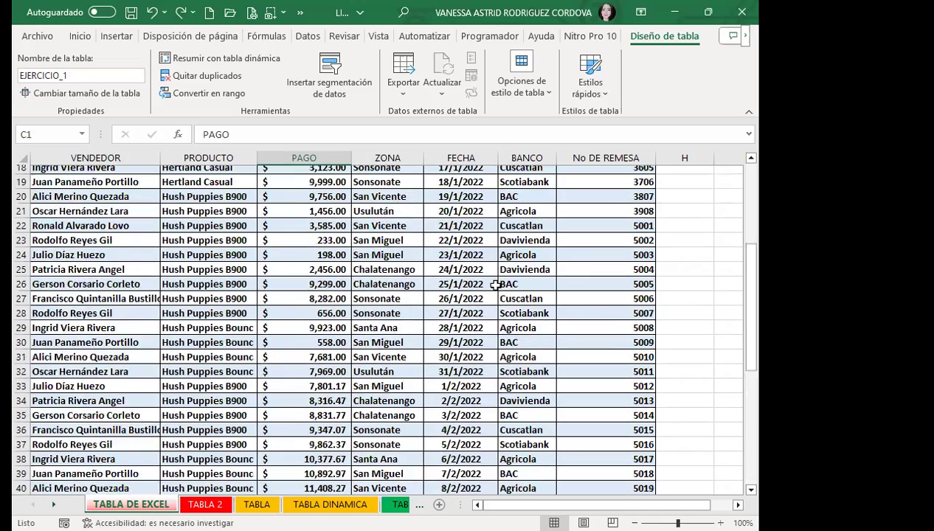
left_click(392, 312)
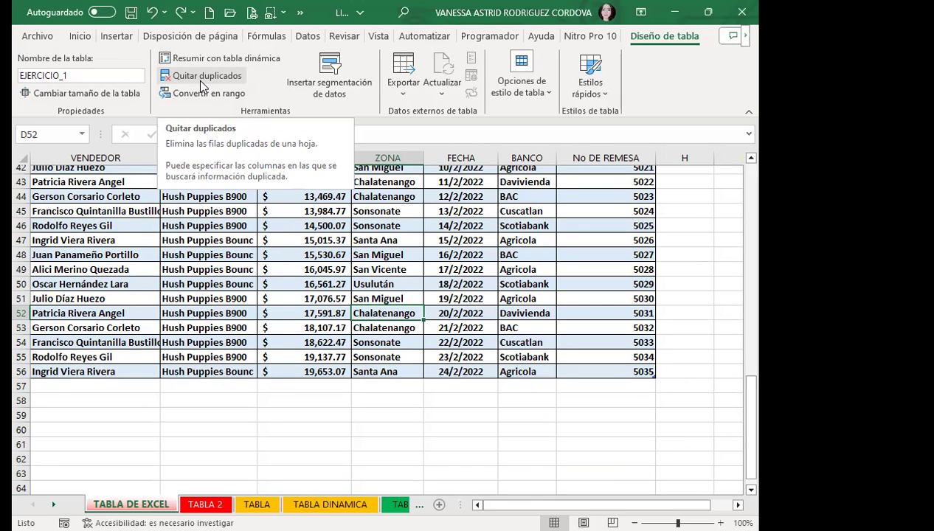
left_click(387, 265)
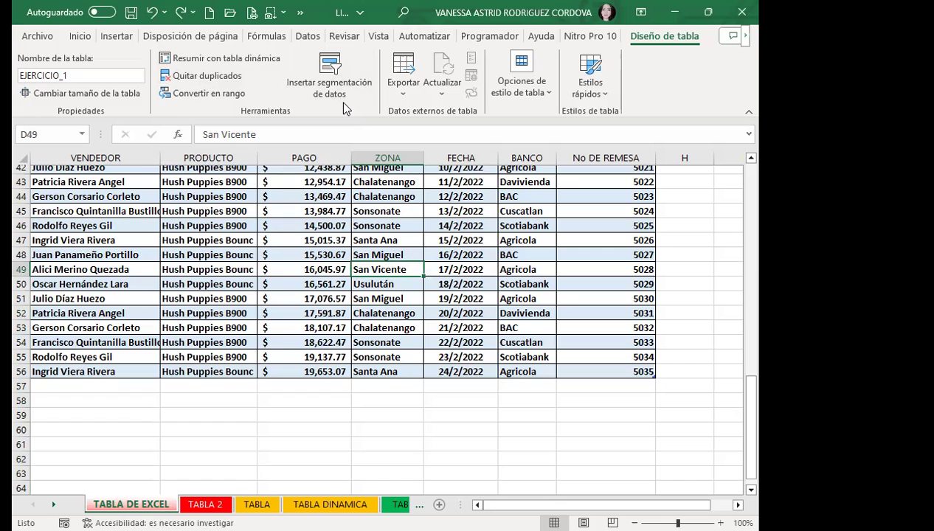
Return to the Diseño de tabla tools and show Opciones de estilo de tabla
scroll(300, 94, "up", 3)
scroll(294, 192, "up", 6)
scroll(293, 192, "up", 8)
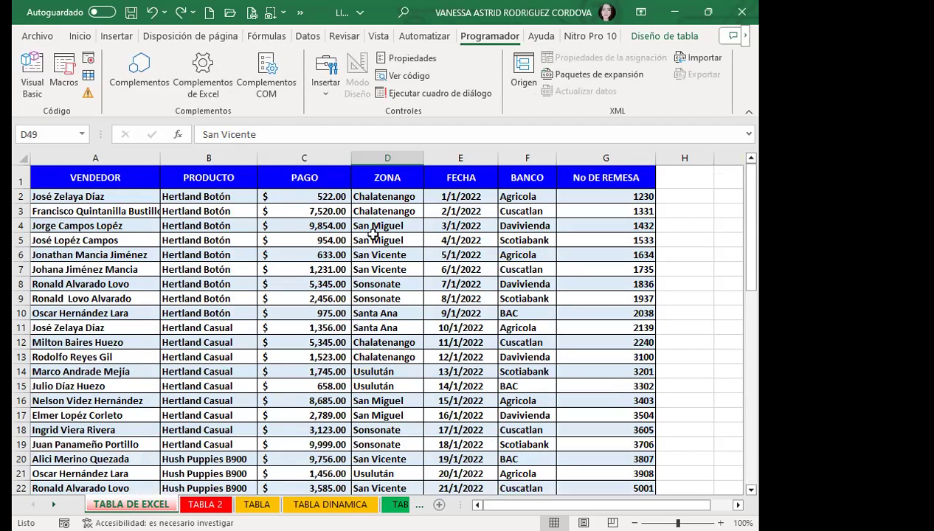
left_click(660, 36)
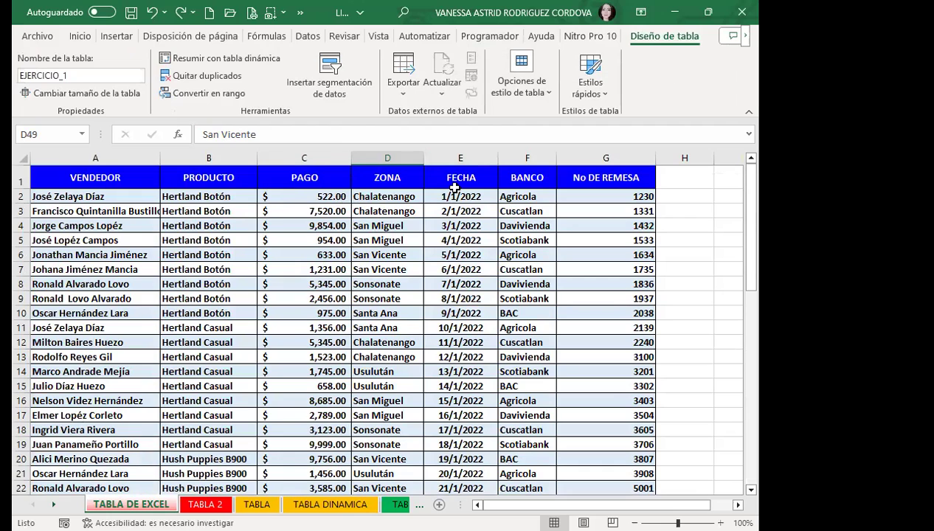
left_click(527, 96)
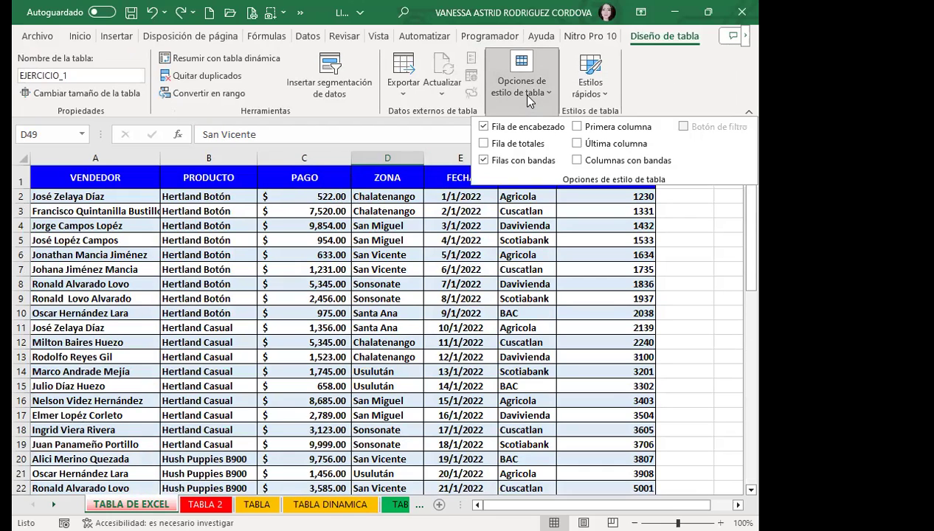
Turn on Fila de totales and select cell B57 in the new Total row
left_click(484, 144)
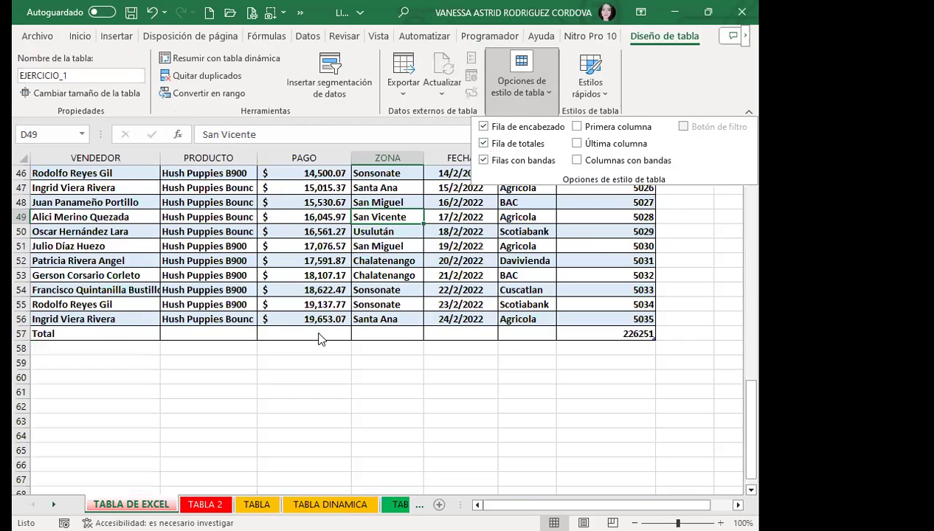
left_click(204, 330)
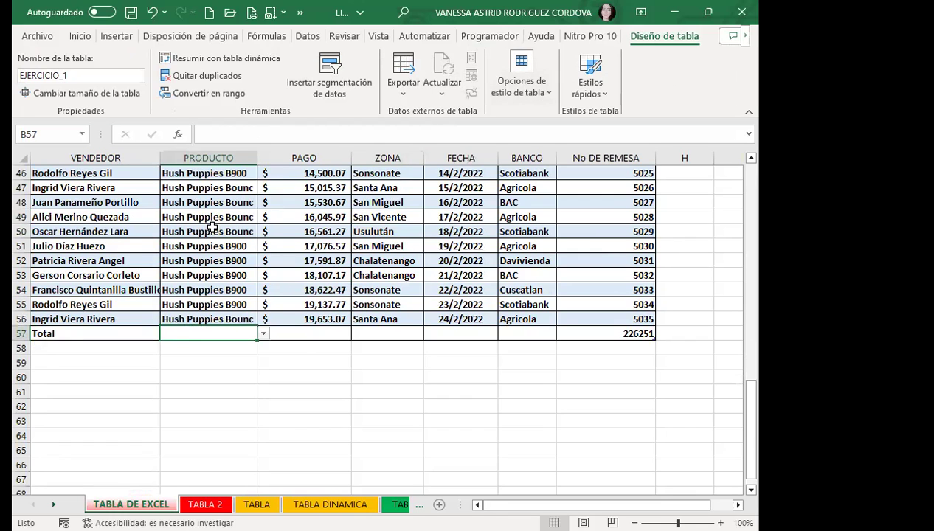
Clear the erroring PRODUCTO average and make the PAGO total a Suma ($456,215.80)
left_click(264, 333)
left_click(181, 356)
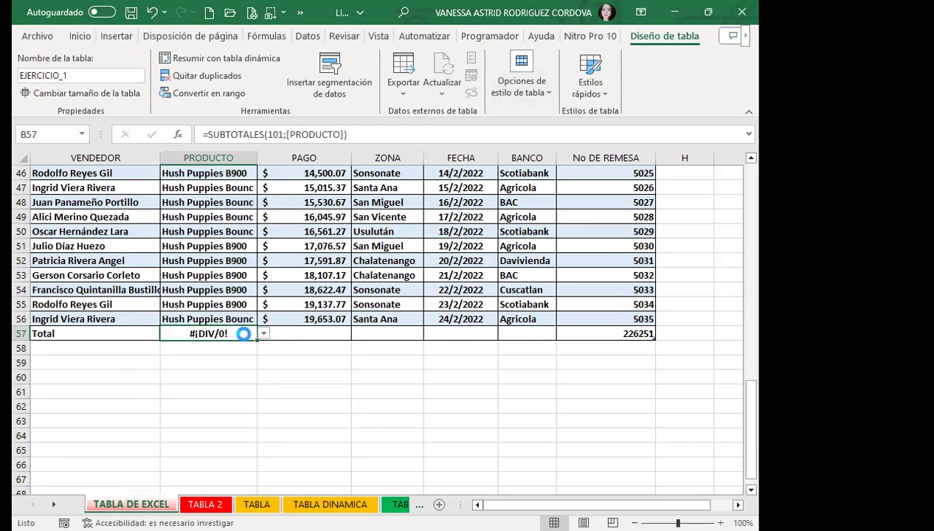
key("Delete")
left_click(306, 334)
left_click(357, 333)
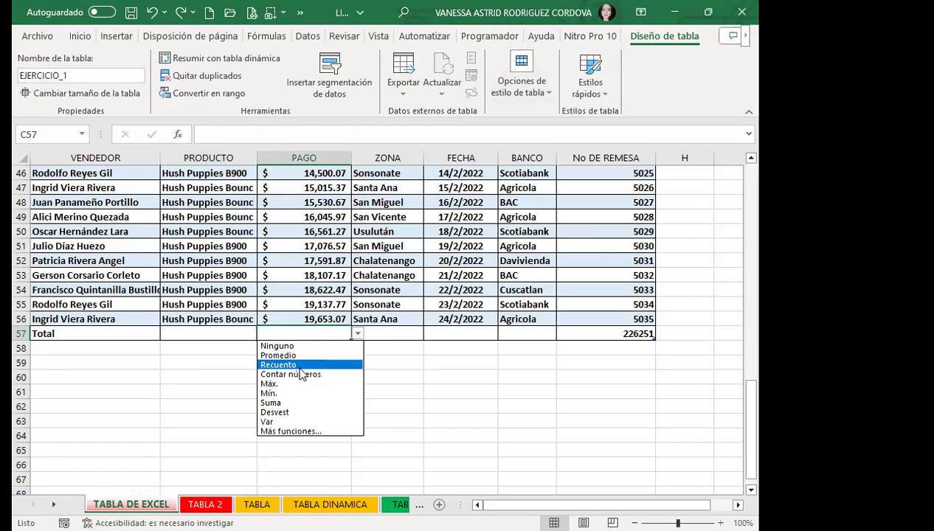
left_click(271, 403)
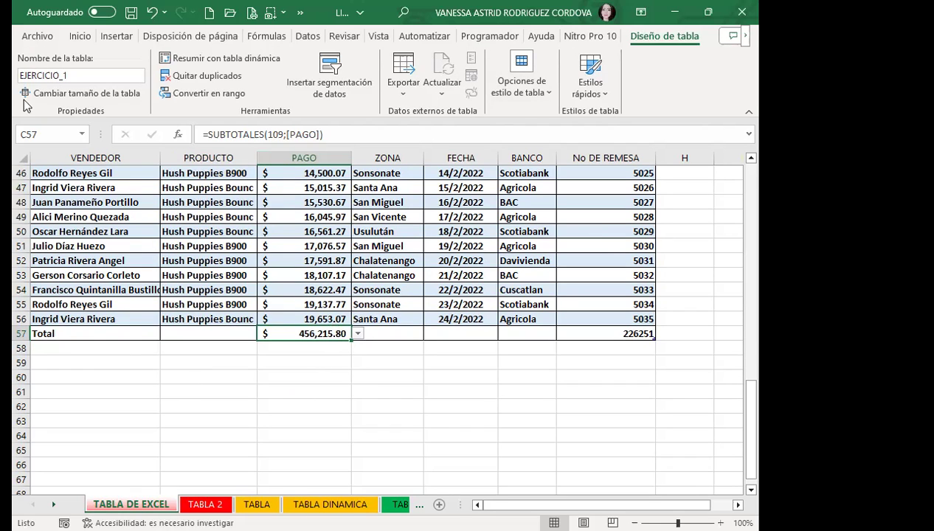
Replace the zero ZONA maximum with a Recuento of ZONA entries (55)
left_click(390, 334)
left_click(430, 334)
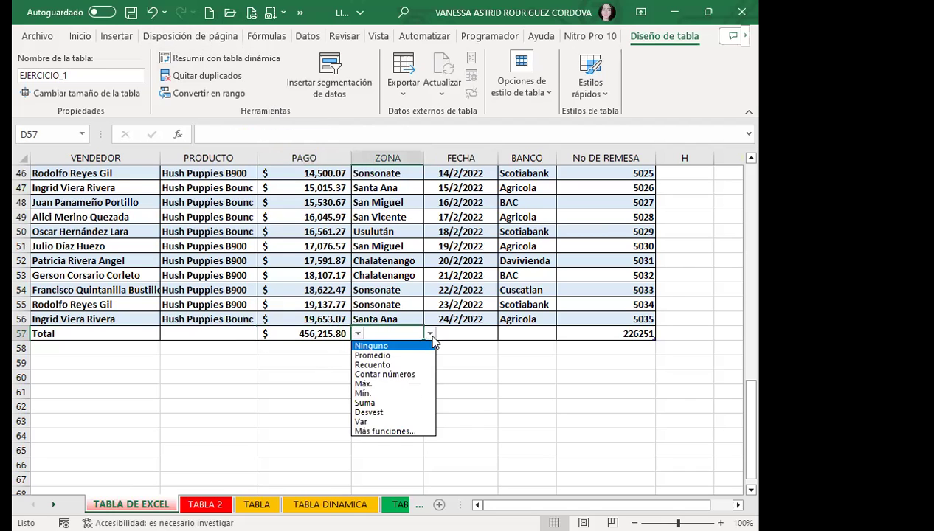
left_click(380, 383)
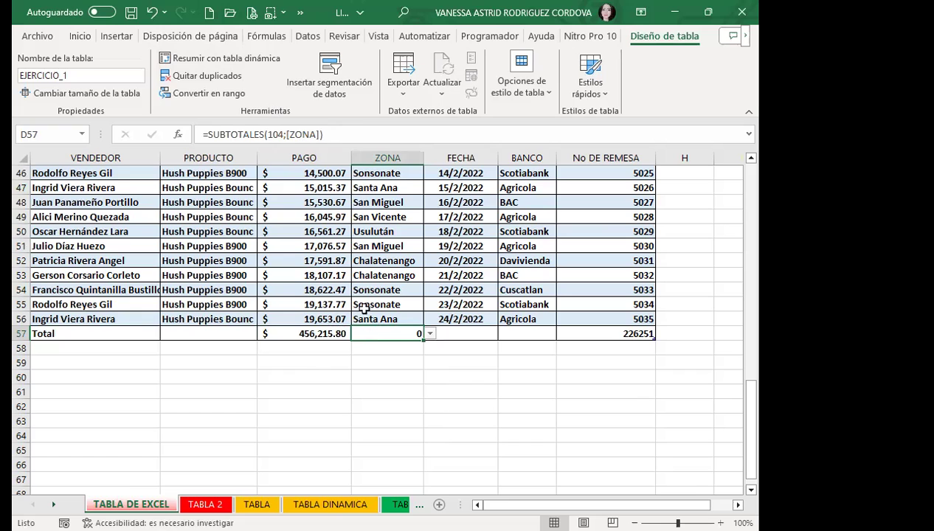
key("Delete")
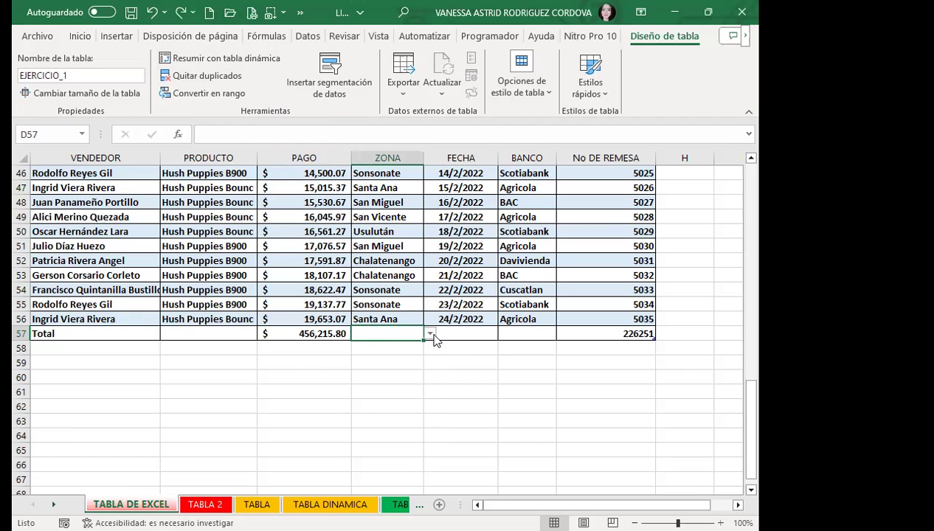
left_click(430, 334)
left_click(371, 365)
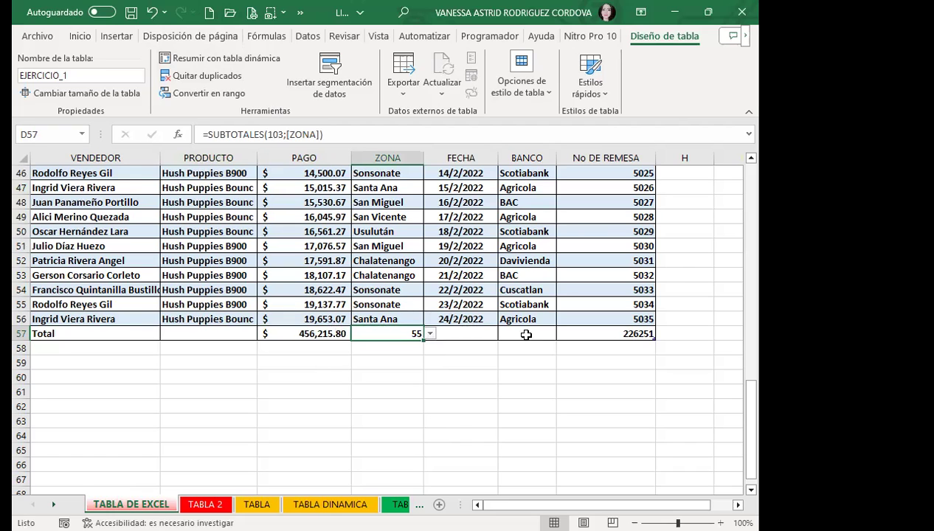
Set the No DE REMESA total to Mín., showing 1230, instead of Máx
left_click(612, 331)
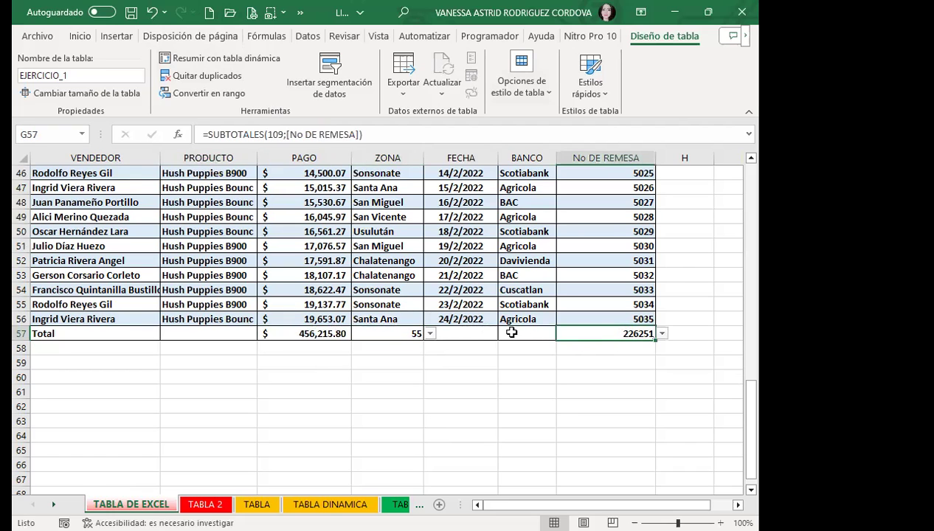
left_click(662, 333)
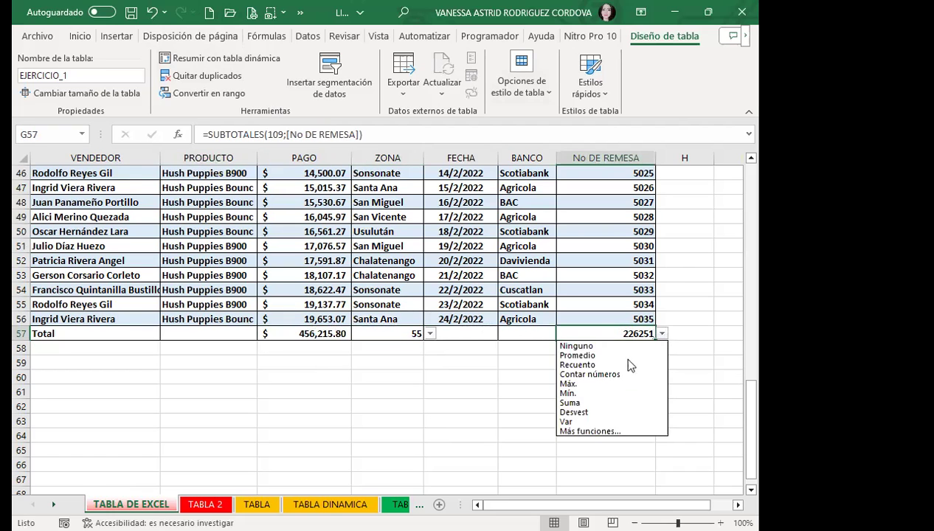
left_click(578, 384)
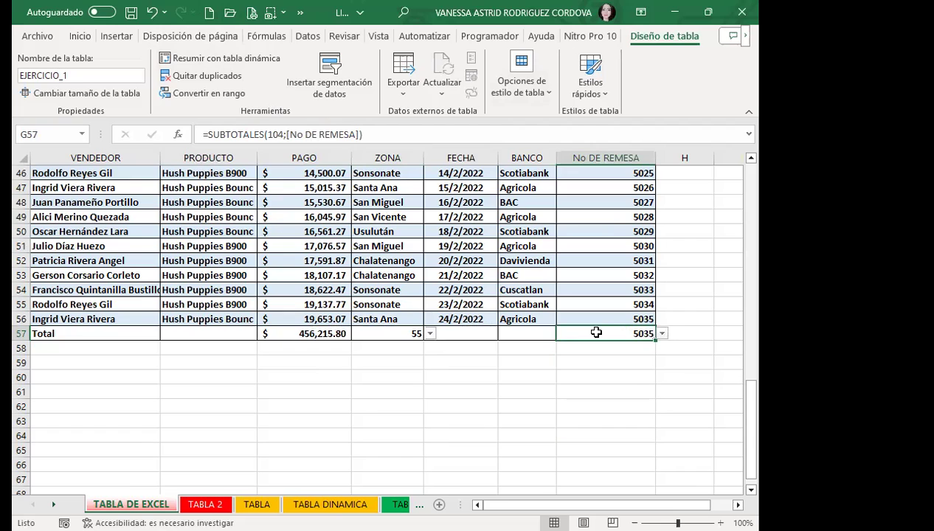
left_click(662, 333)
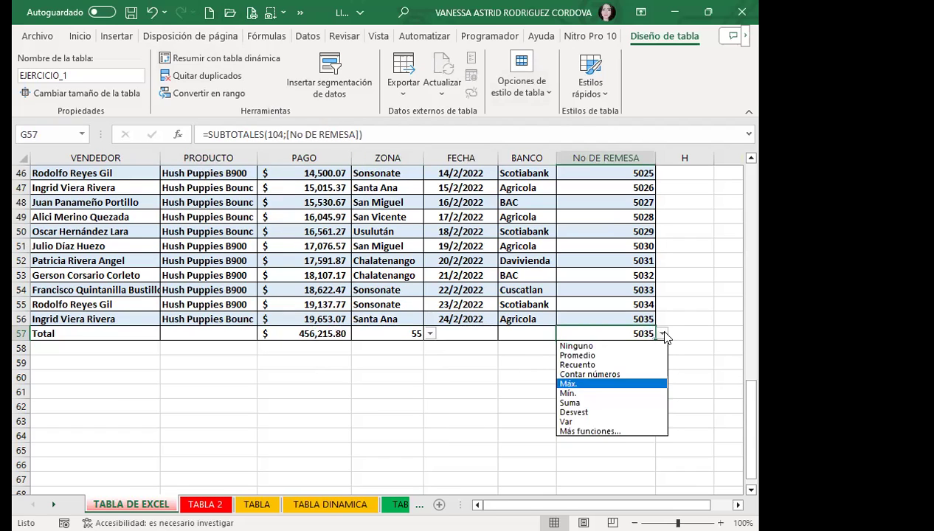
left_click(578, 394)
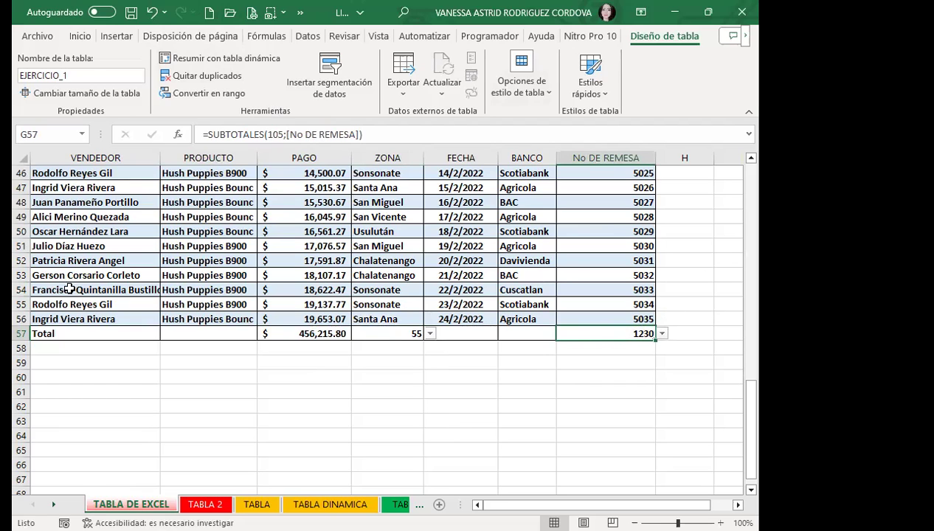
Set the PRODUCTO total to Recuento, counting 55 entries
left_click(321, 335)
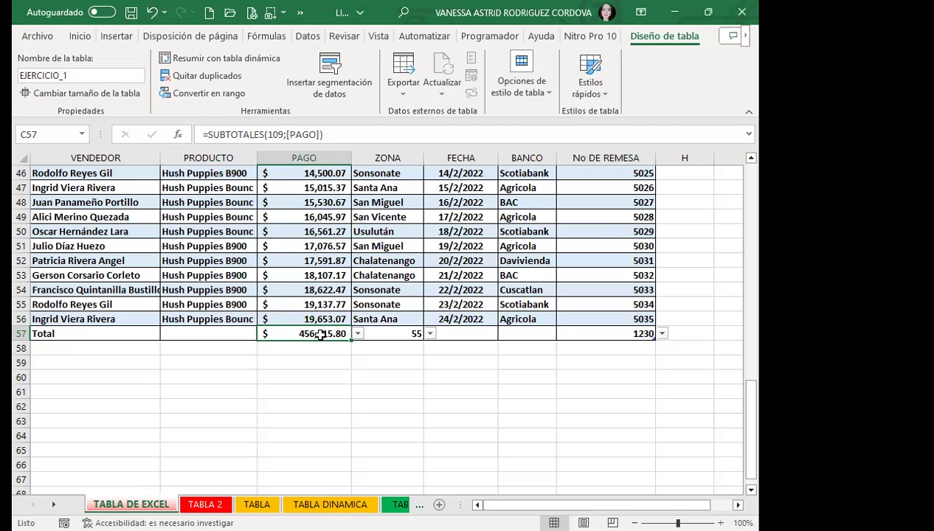
left_click(208, 330)
left_click(262, 334)
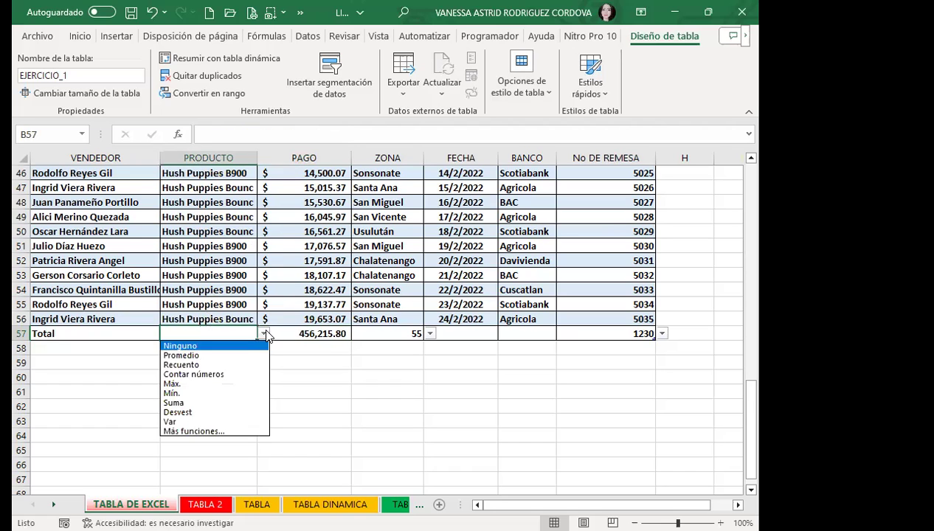
left_click(195, 365)
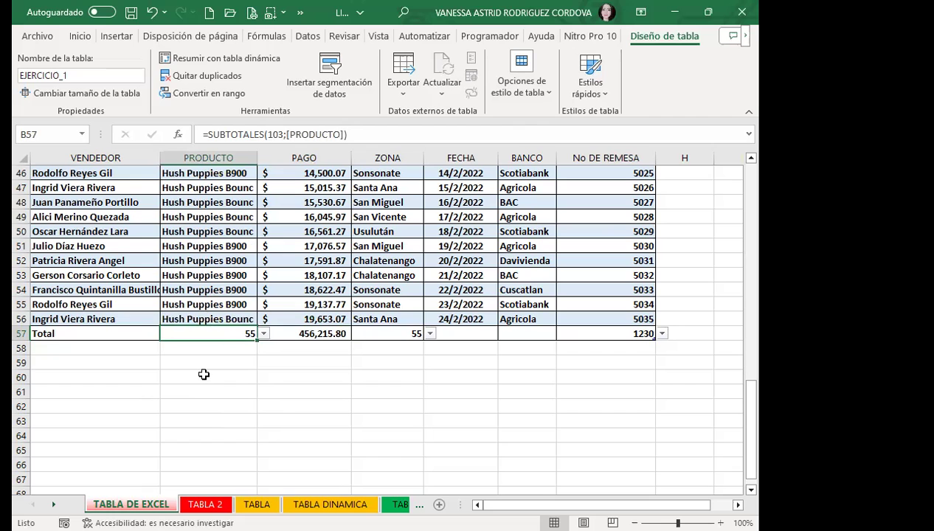
Select the whole table and inspect the SUBTOTALES formulas in the ZONA and PRODUCTO totals
key("ctrl+a")
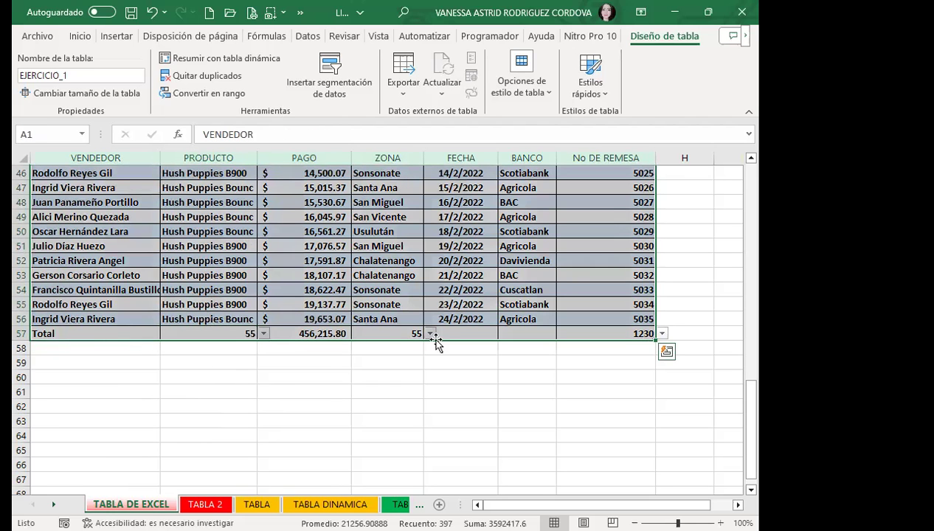
left_click(395, 334)
left_click(234, 334)
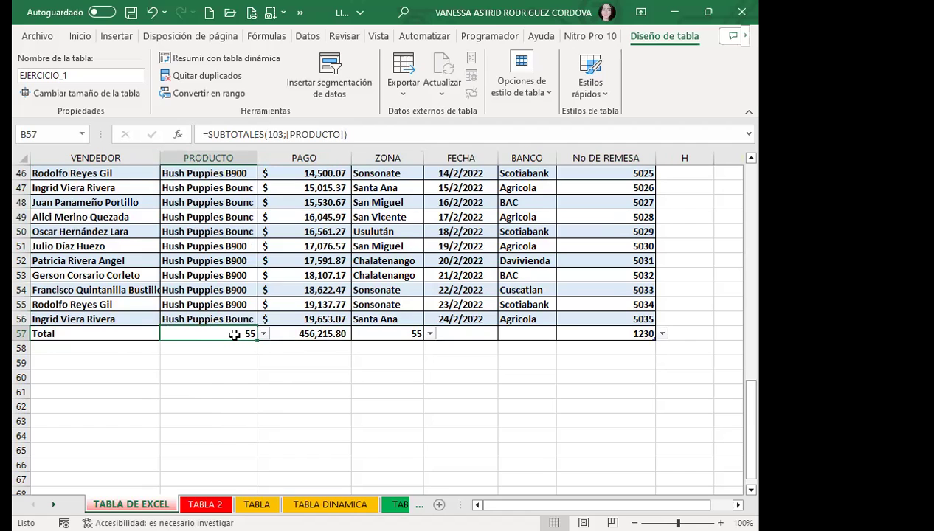
scroll(222, 292, "up", 15)
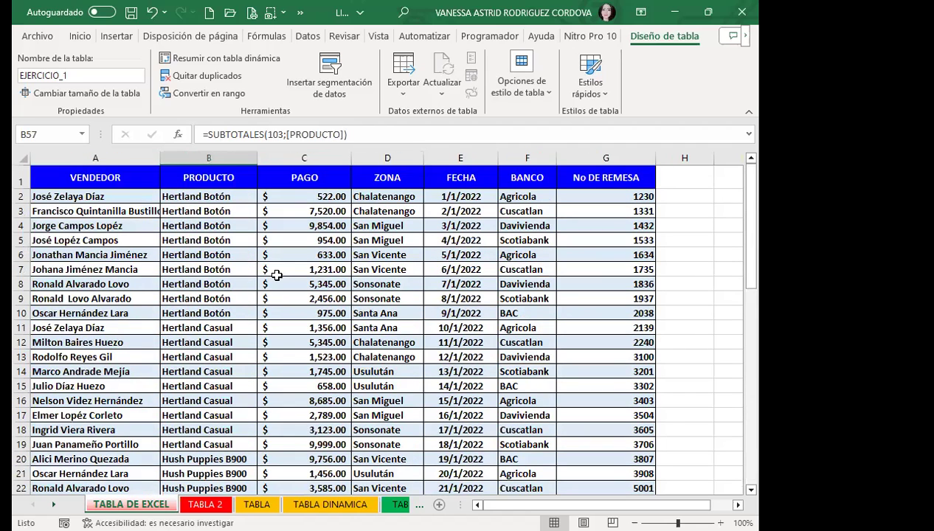
Apply a medium table style to EJERCICIO_1, then browse the style gallery without changing it
left_click(277, 275)
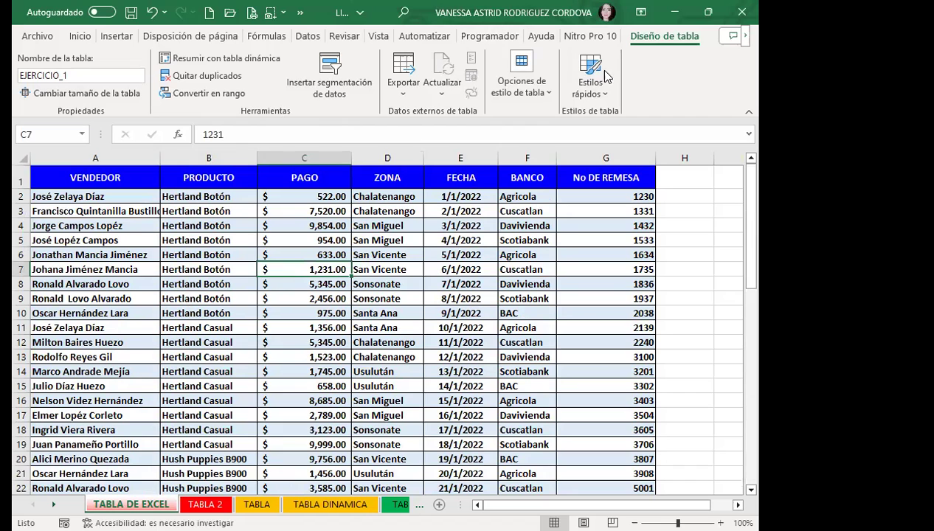
left_click(589, 86)
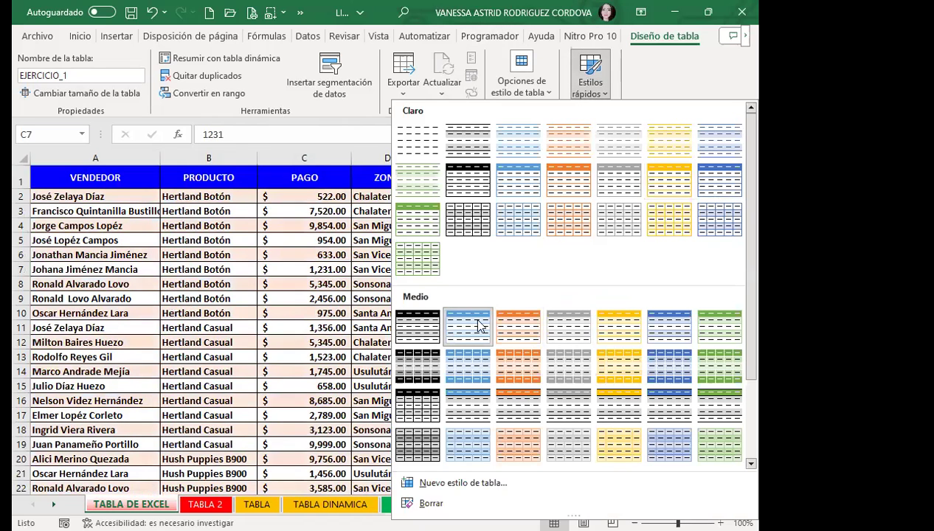
left_click(521, 337)
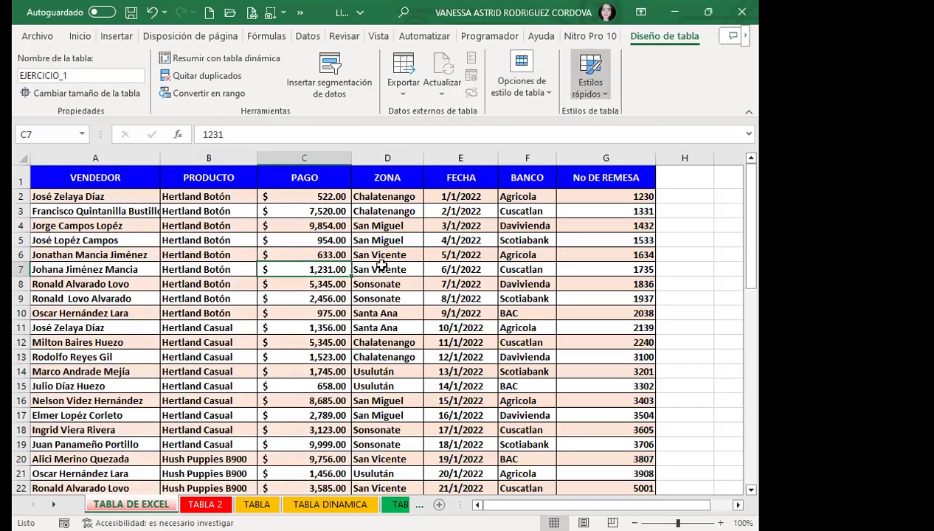
left_click(602, 89)
scroll(516, 399, "down", 3)
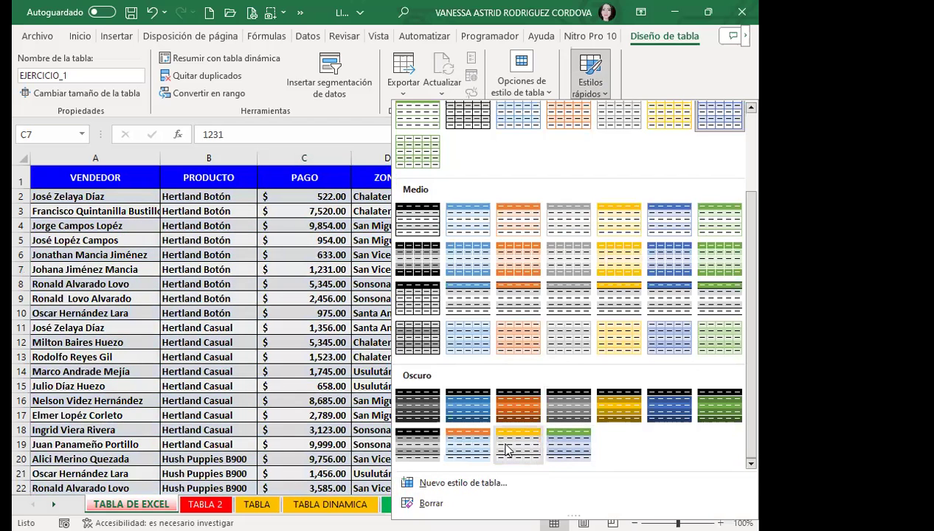
left_click(309, 386)
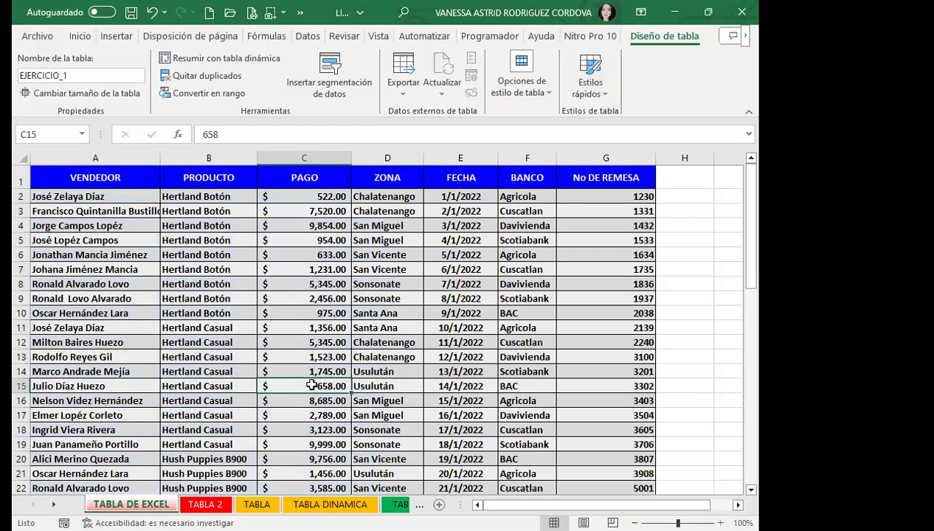
left_click(497, 375)
scroll(443, 393, "down", 17)
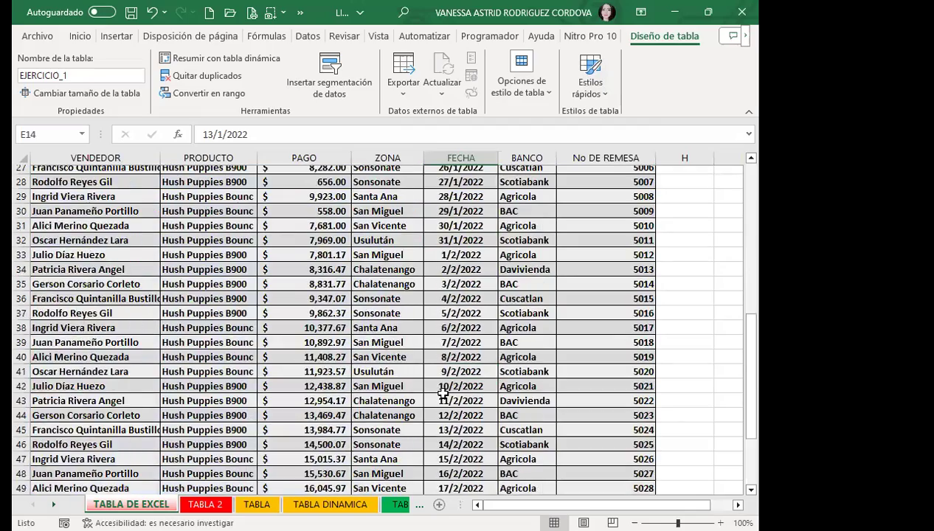
scroll(443, 394, "up", 9)
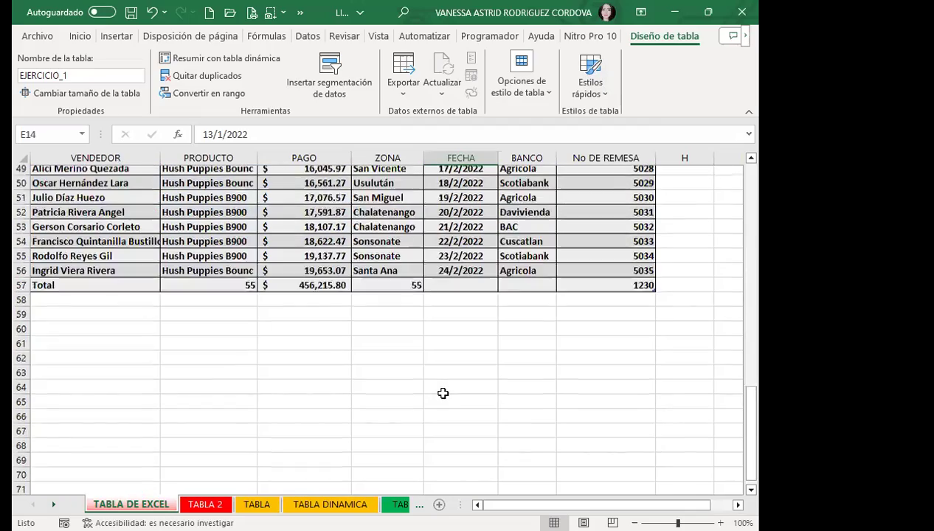
Apply Amarillo oscuro, Estilo de tabla oscuro 5, then check PAGO cells C16 and C11
left_click(591, 74)
scroll(501, 427, "up", 1)
scroll(502, 426, "down", 1)
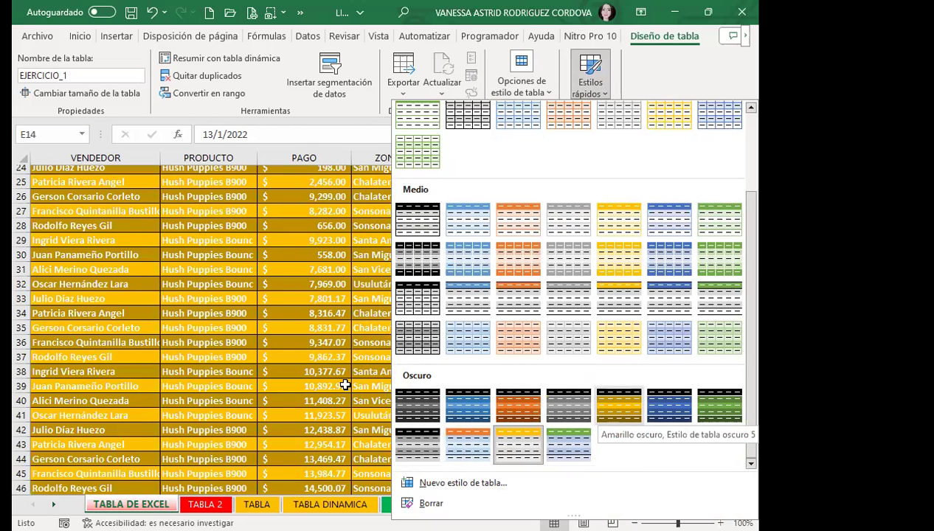
left_click(281, 338)
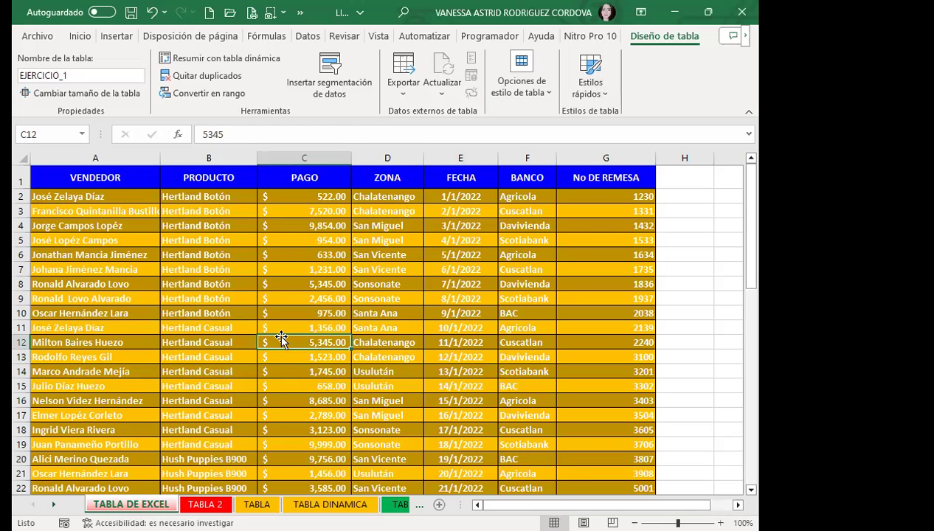
left_click(312, 403)
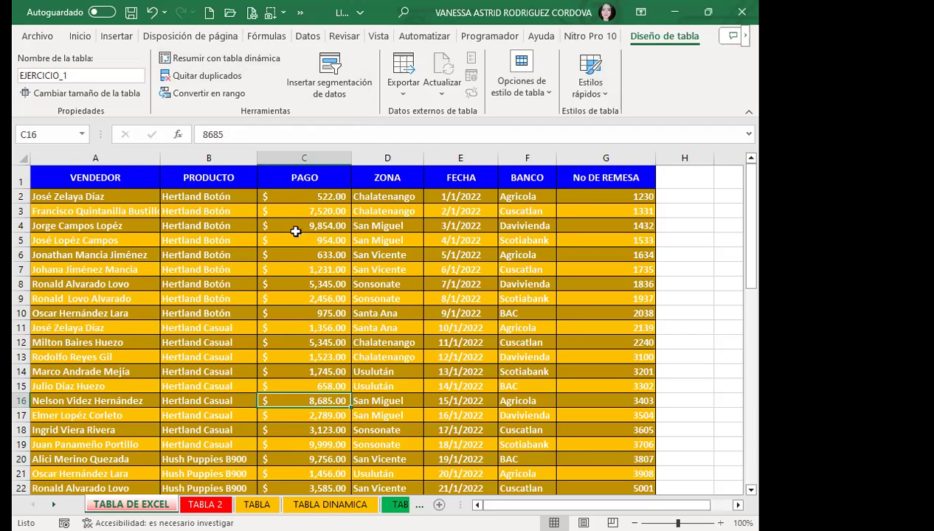
left_click(313, 321)
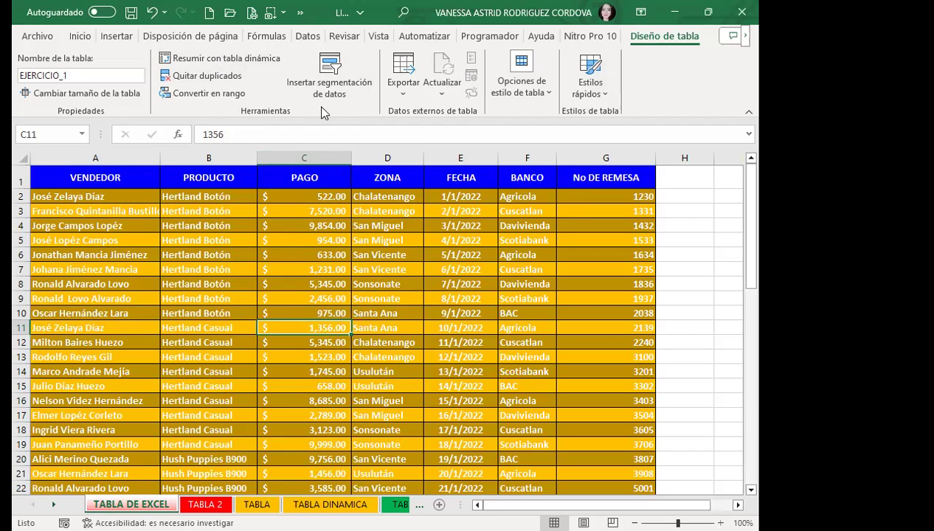
Attempt a PivotTable from cells B65/A64, dismiss the two-data-rows error, and cancel
left_click(242, 62)
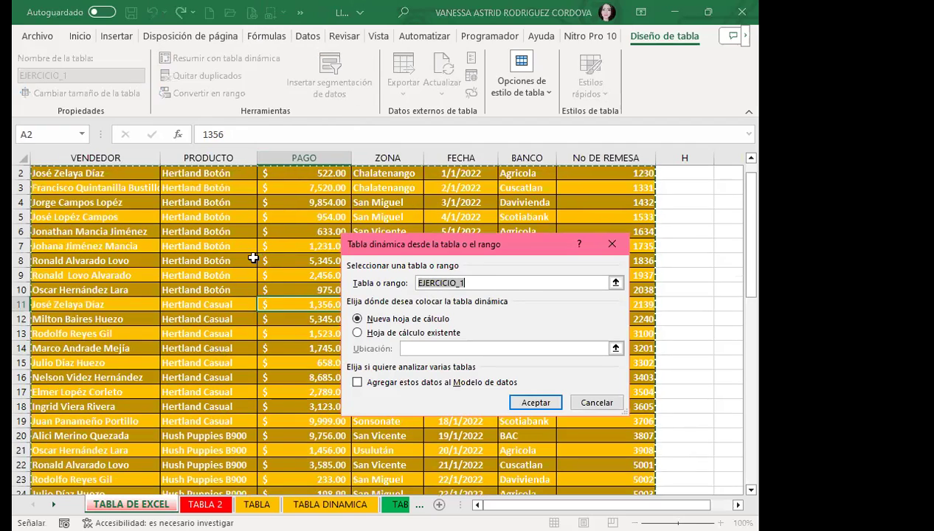
scroll(251, 255, "up", 1)
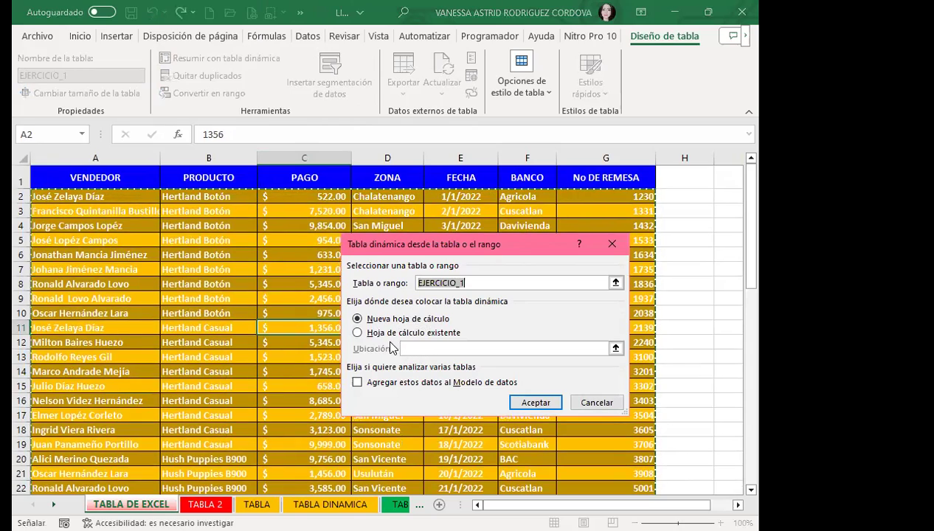
scroll(223, 377, "down", 13)
scroll(224, 378, "down", 4)
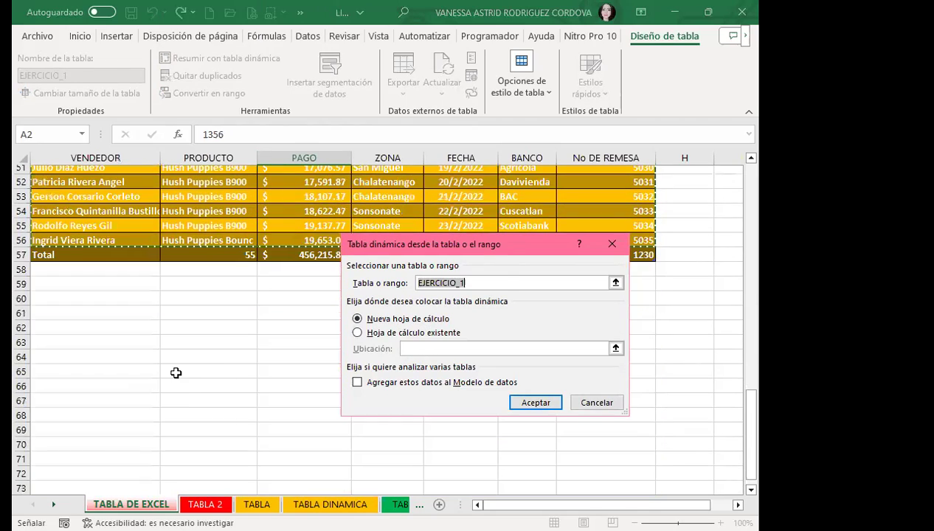
left_click(174, 371)
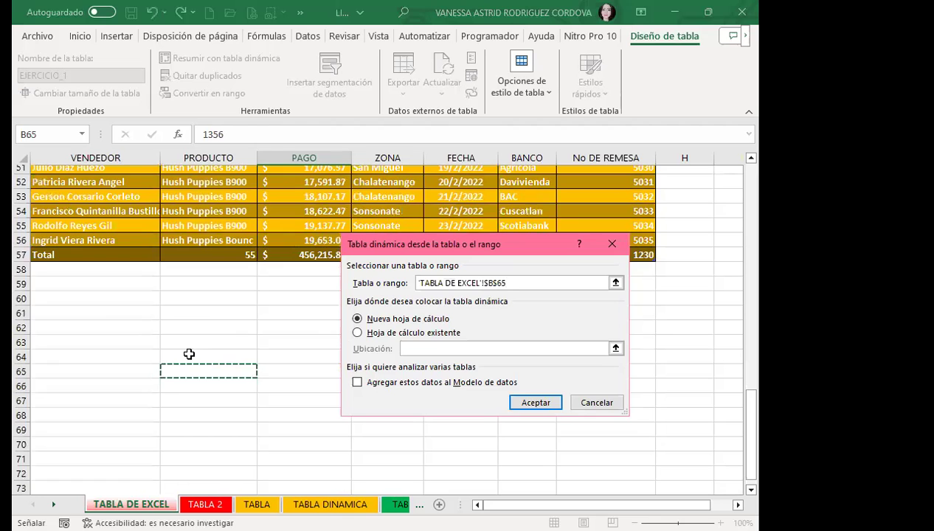
left_click(56, 360)
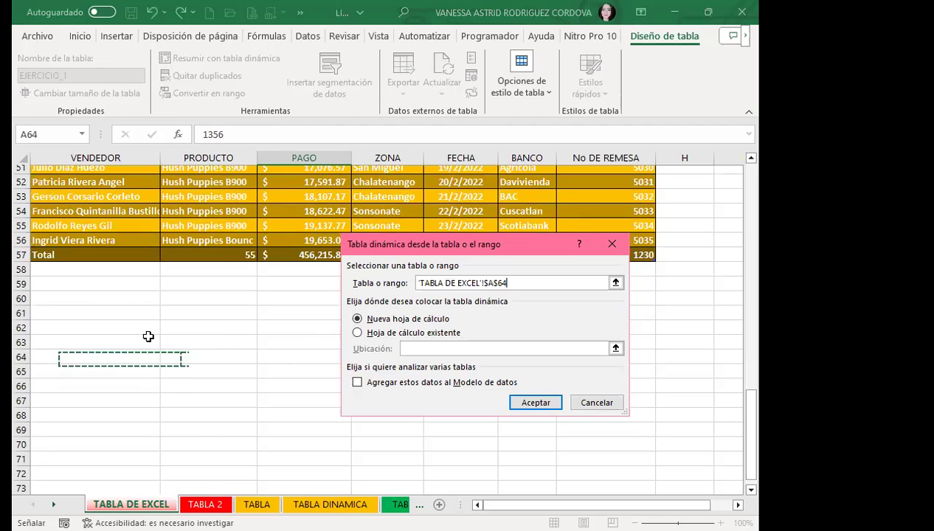
left_click(529, 403)
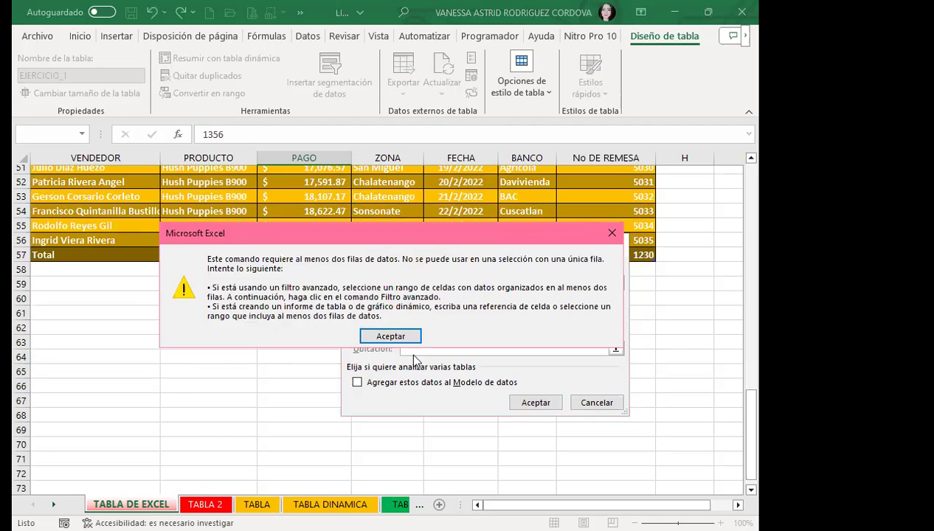
left_click(390, 337)
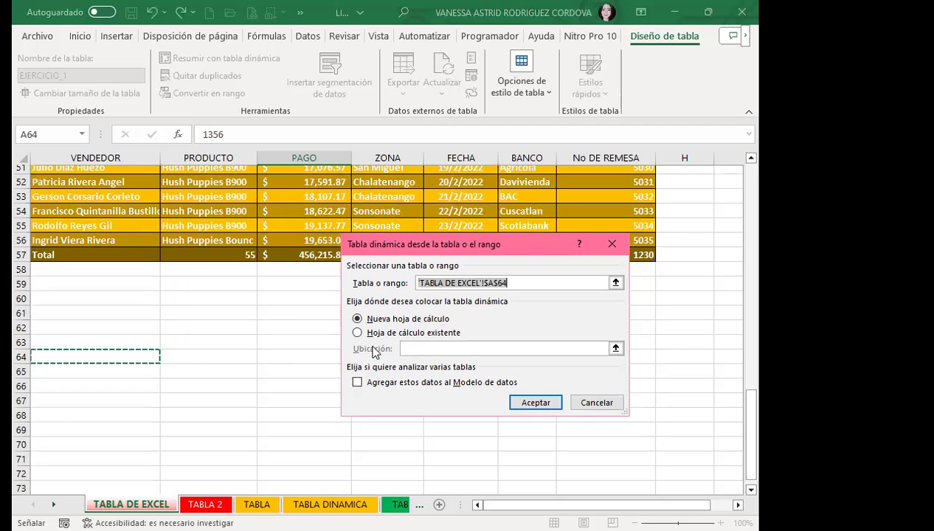
left_click(523, 284)
scroll(189, 262, "up", 13)
scroll(189, 262, "up", 4)
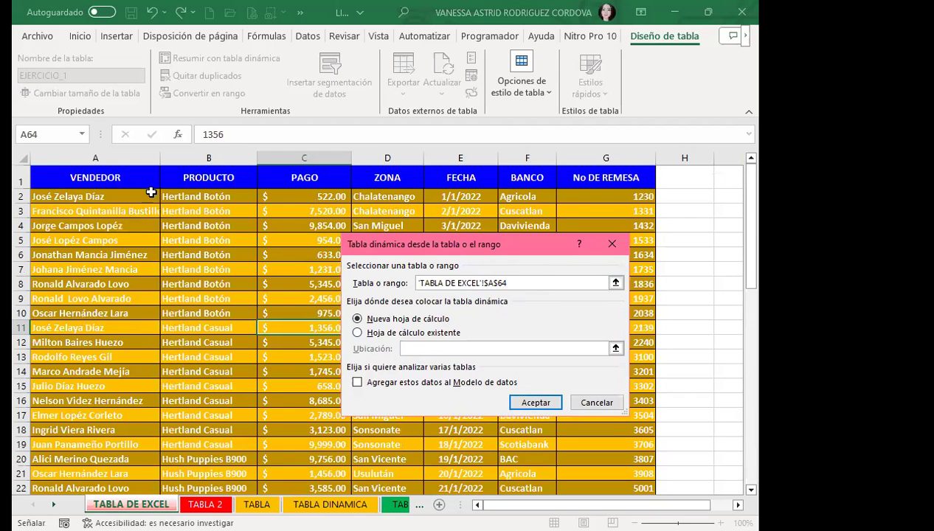
left_click(597, 403)
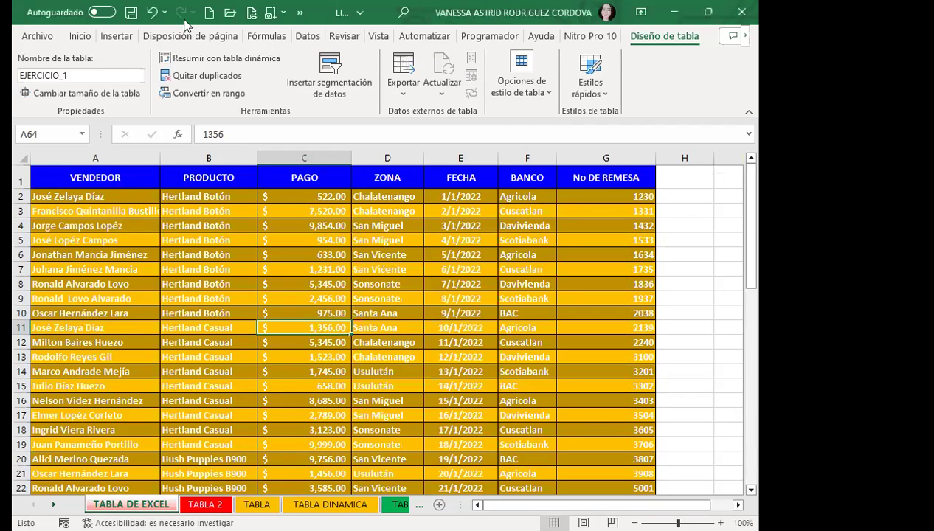
Create the PivotTable from EJERCICIO_1 on the existing worksheet at cell A62
left_click(227, 59)
scroll(300, 320, "down", 9)
scroll(300, 320, "down", 9)
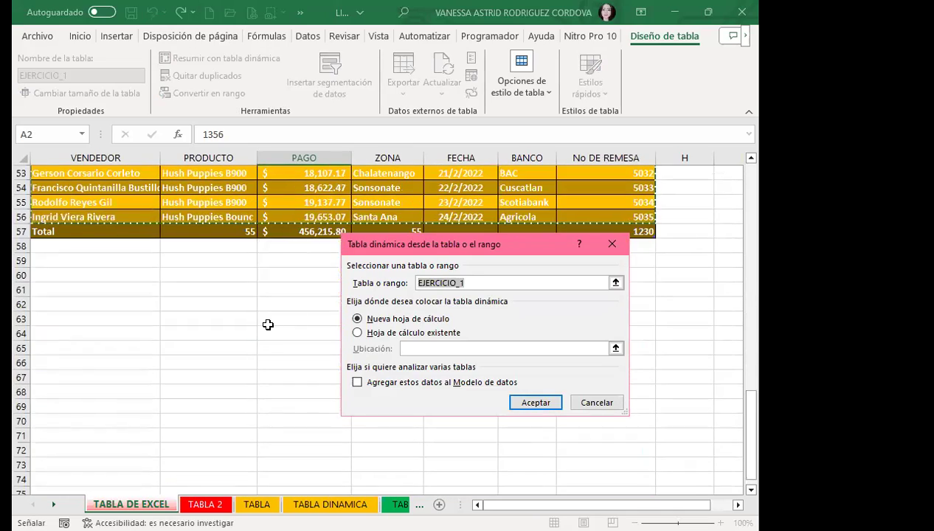
left_click(358, 333)
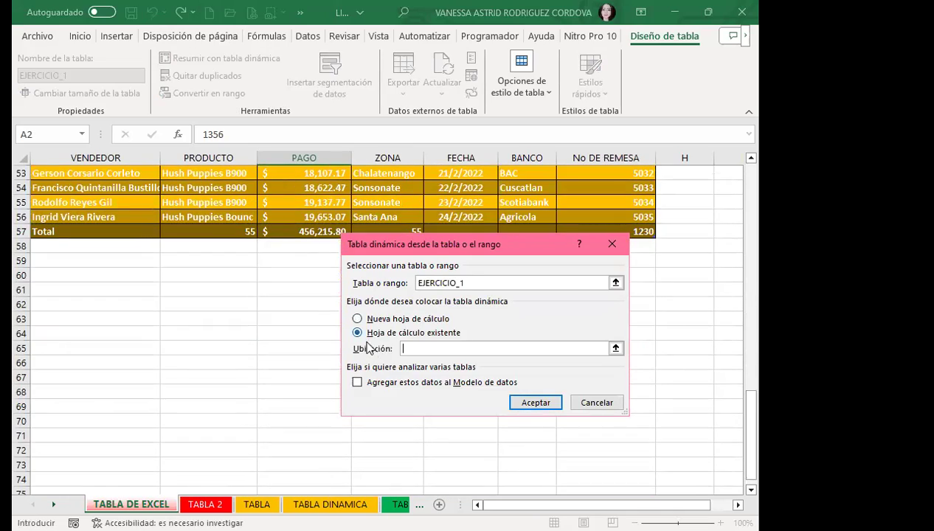
left_click(96, 304)
left_click(526, 405)
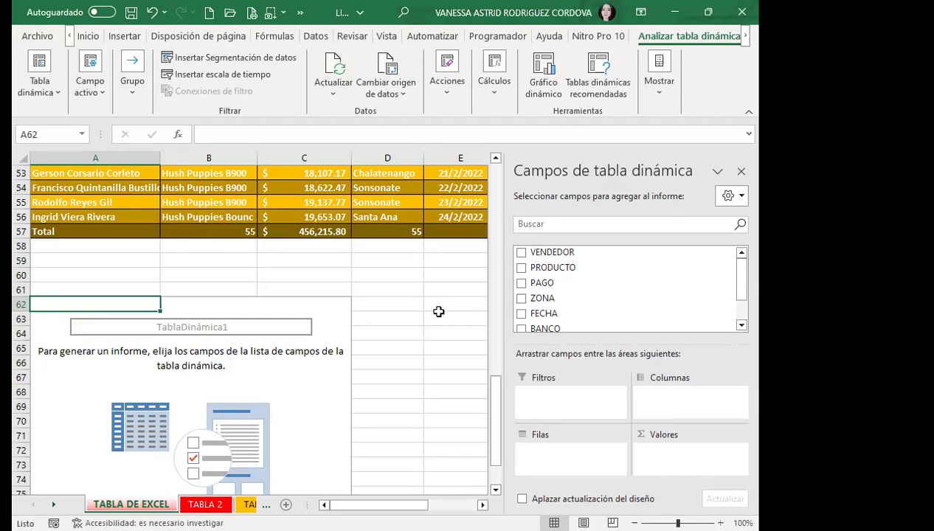
Scroll over the empty PivotTable, then move to the TABLA 2 grade sheet
scroll(359, 343, "up", 7)
scroll(357, 331, "down", 9)
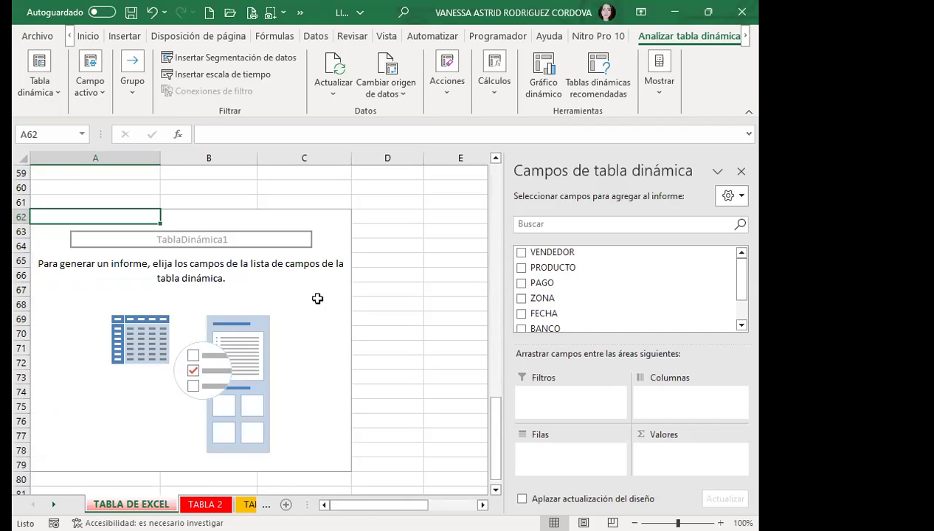
scroll(317, 291, "up", 15)
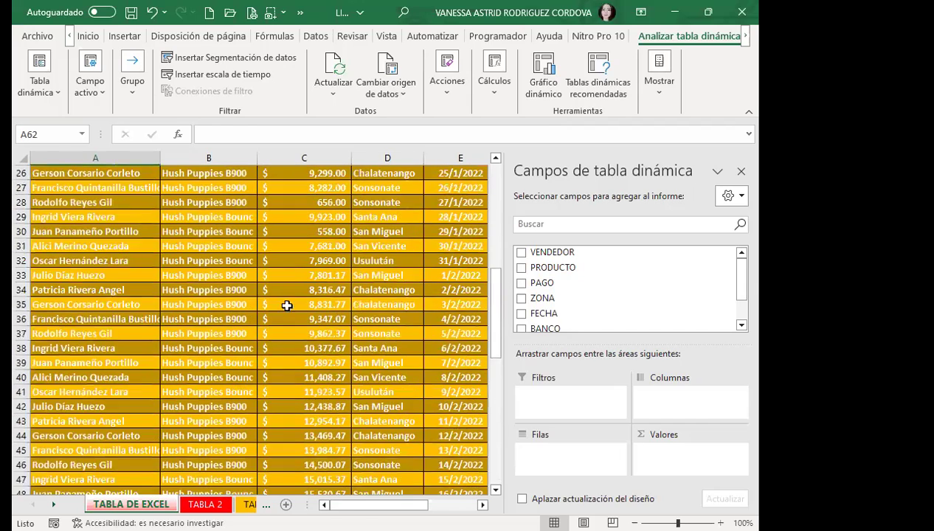
scroll(281, 288, "up", 5)
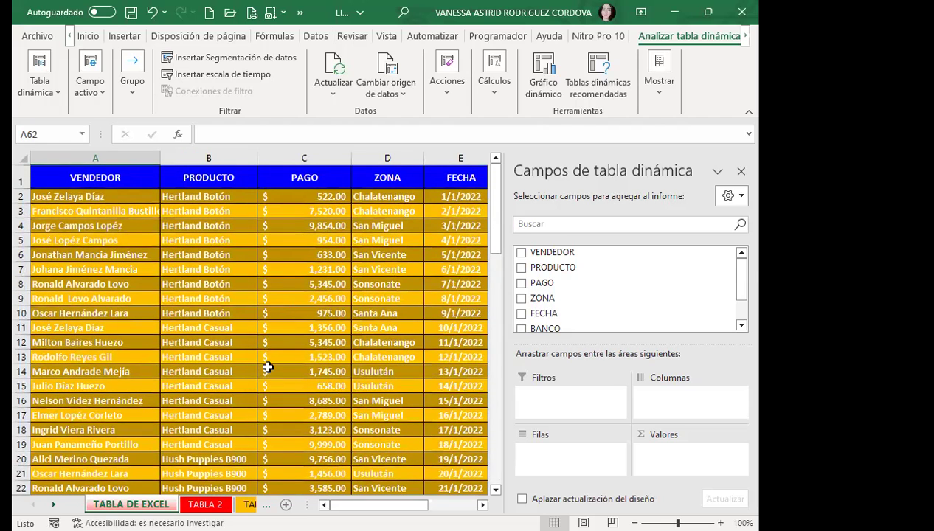
scroll(290, 358, "down", 18)
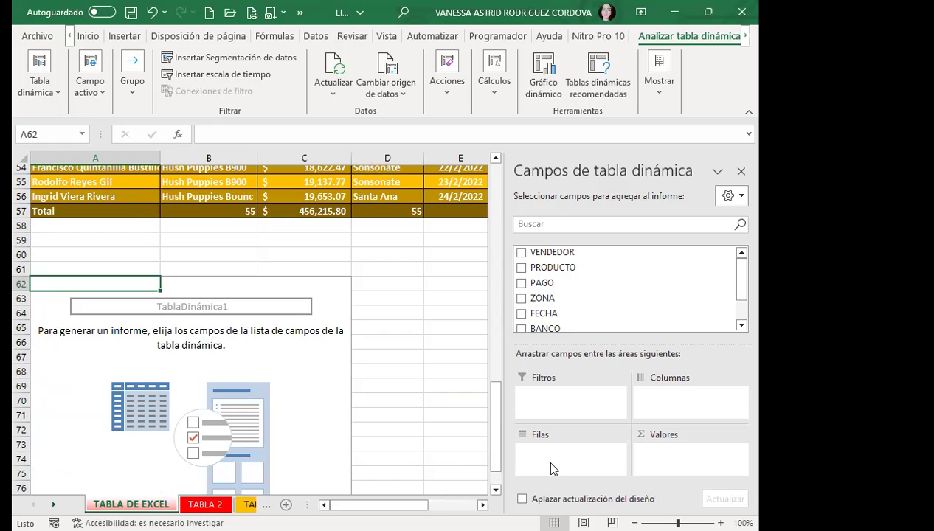
left_click(205, 504)
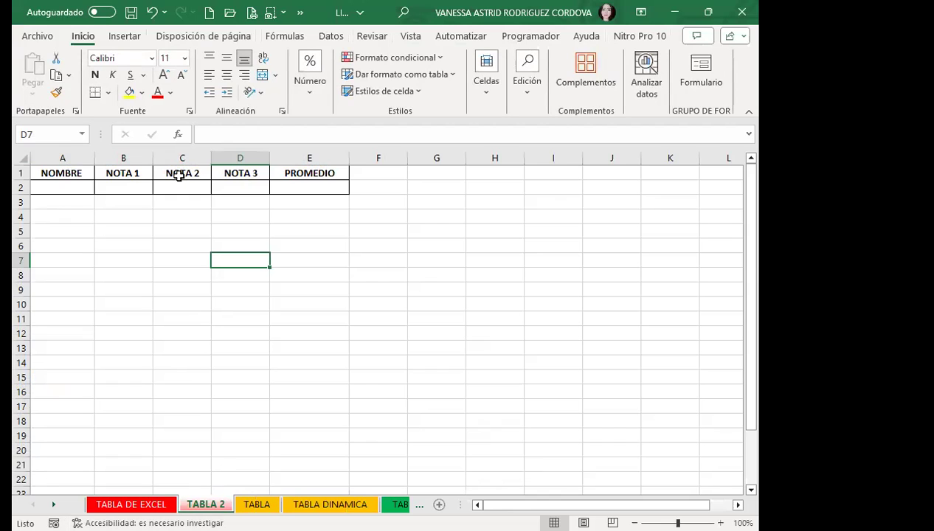
Format the NOMBRE–PROMEDIO headings as a dark green table with headers and bring up its Formulario
left_click(179, 176)
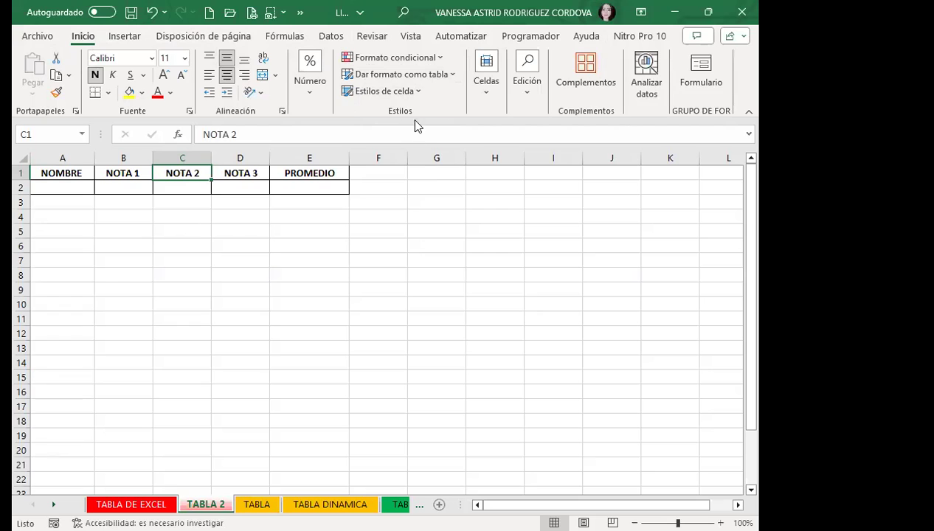
left_click(444, 77)
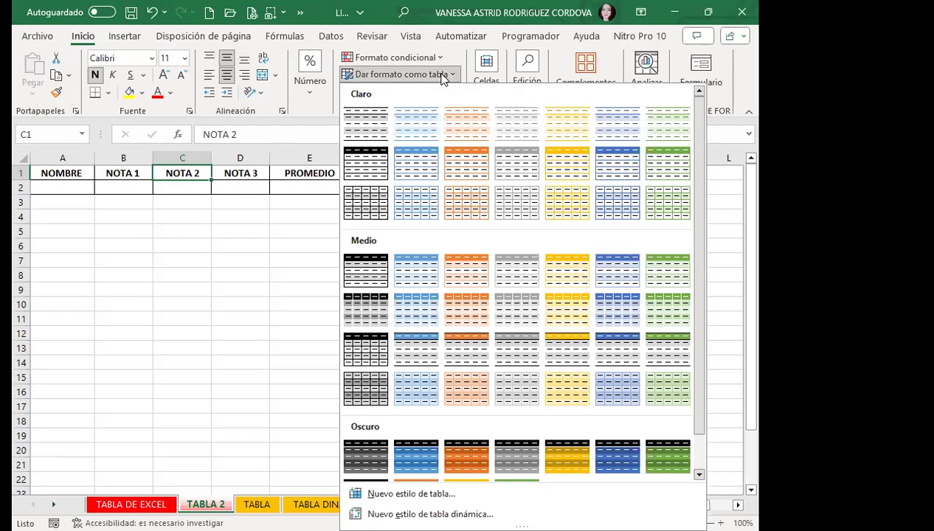
scroll(517, 325, "down", 1)
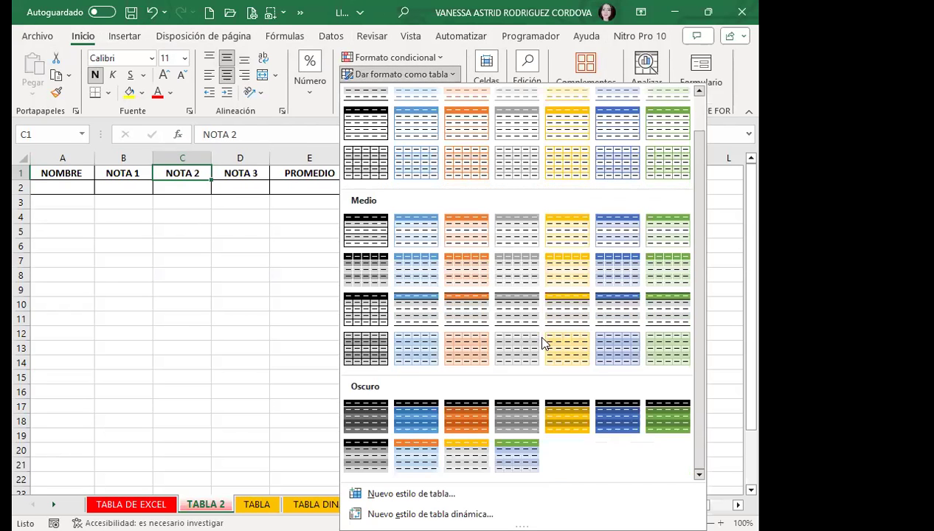
left_click(515, 470)
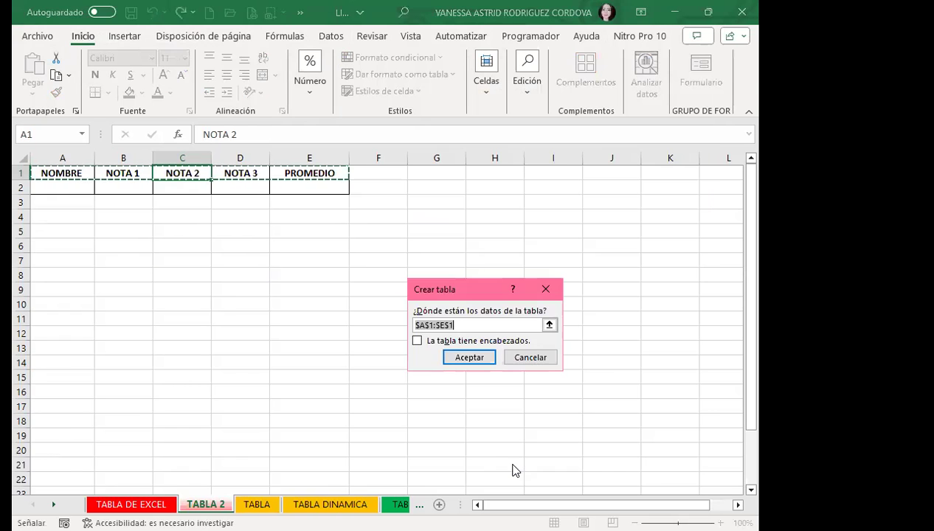
left_click(417, 341)
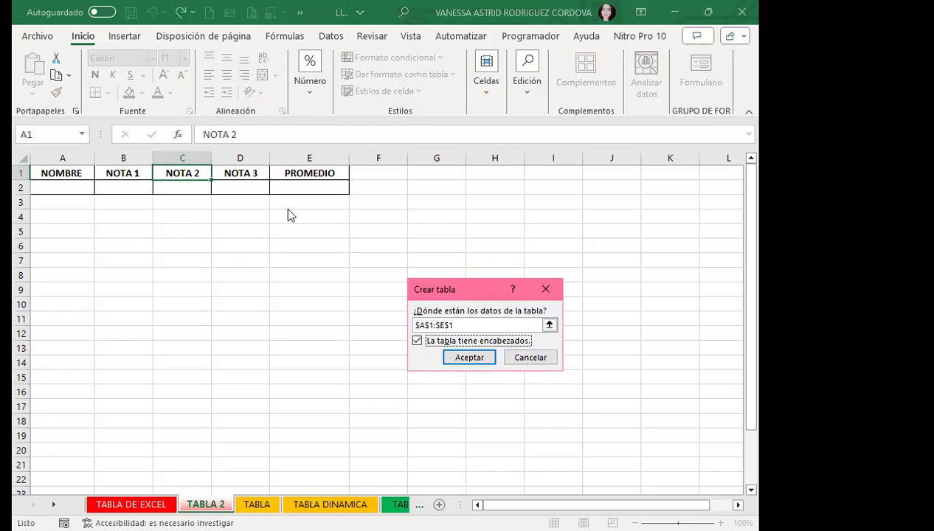
left_click(471, 357)
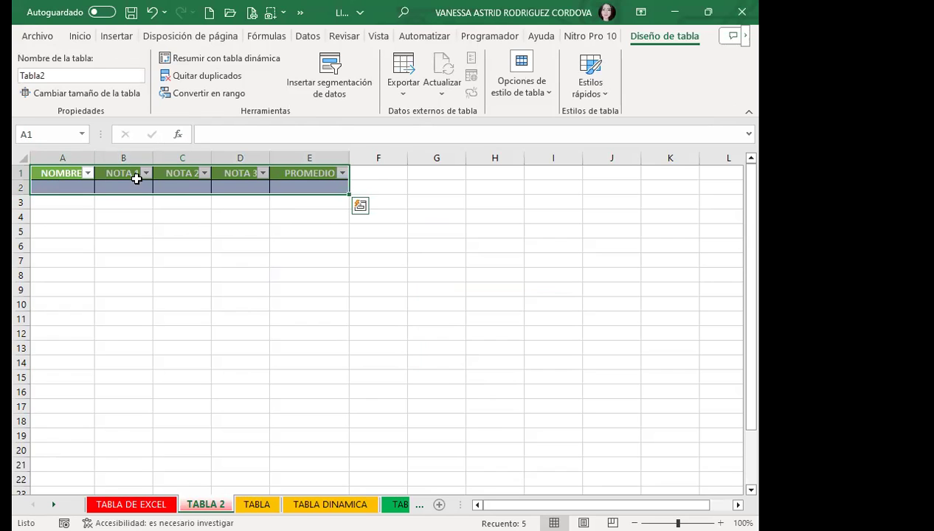
left_click(80, 34)
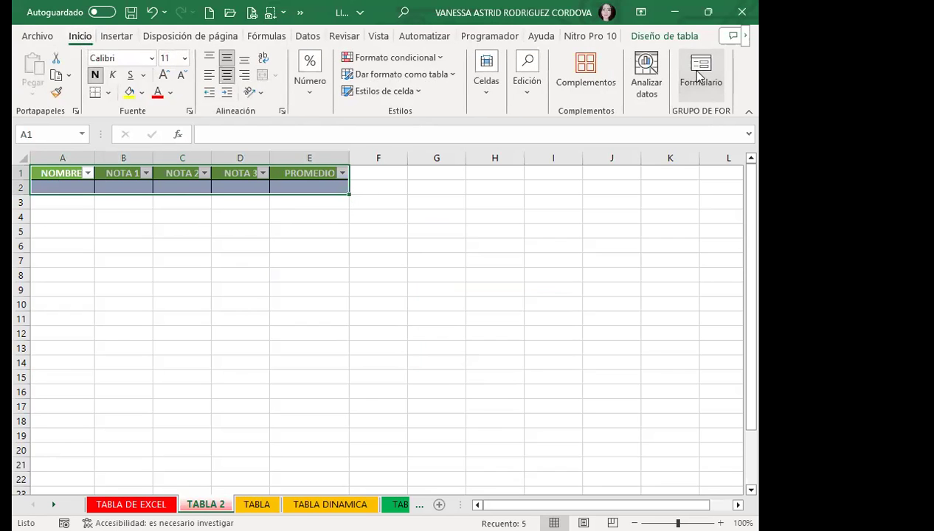
left_click(700, 76)
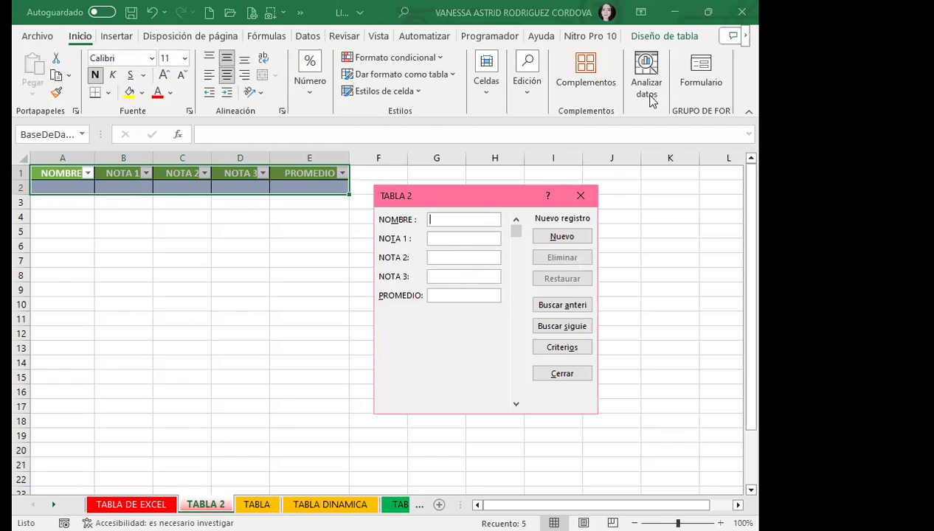
Close the Formulario data entry dialog for Tabla2
left_click(581, 197)
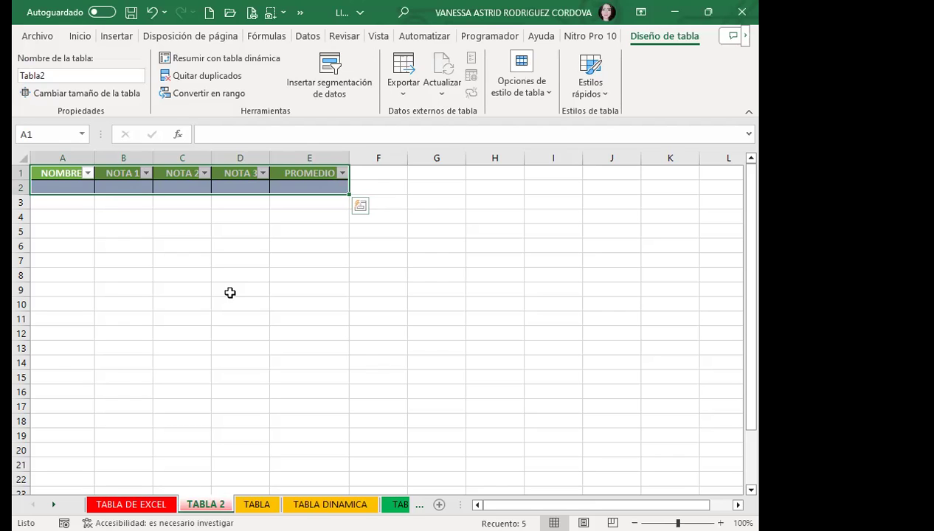
left_click(186, 189)
left_click(79, 36)
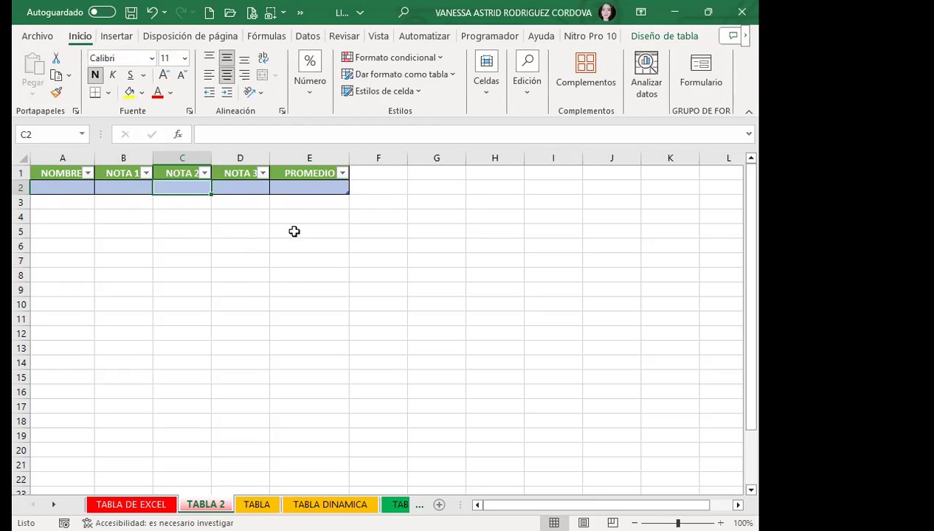
left_click(453, 79)
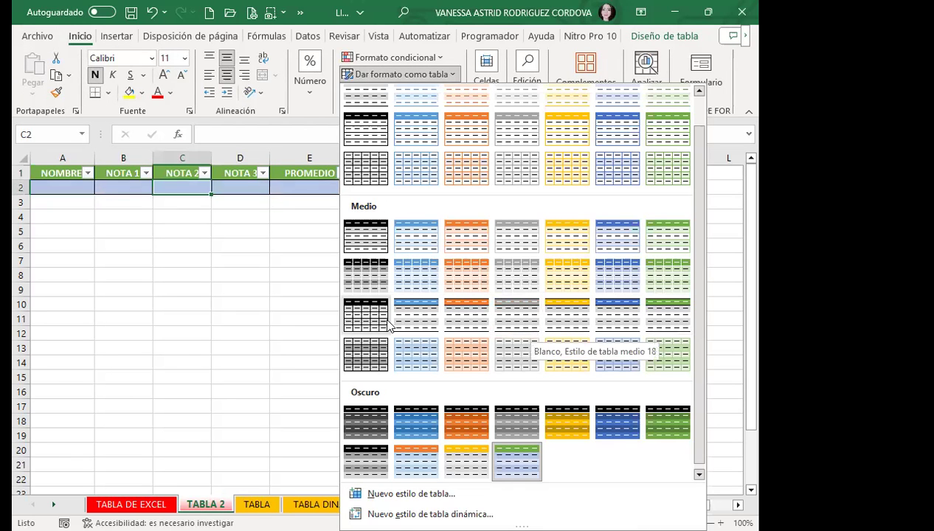
left_click(293, 255)
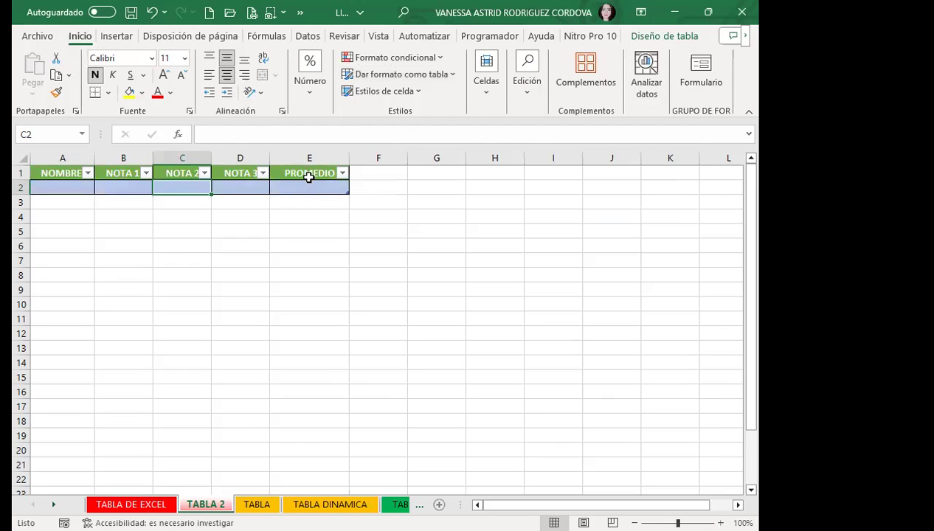
left_click(308, 176)
left_click(302, 185)
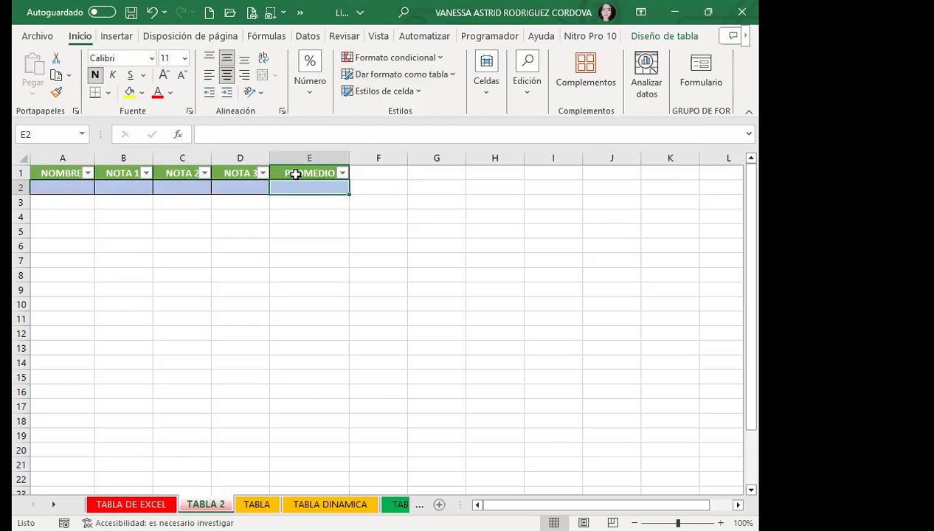
Enter a grade of 10 in NOTA 1, NOTA 2 and NOTA 3 of row 2
key("Tab")
key("Tab")
type("1")
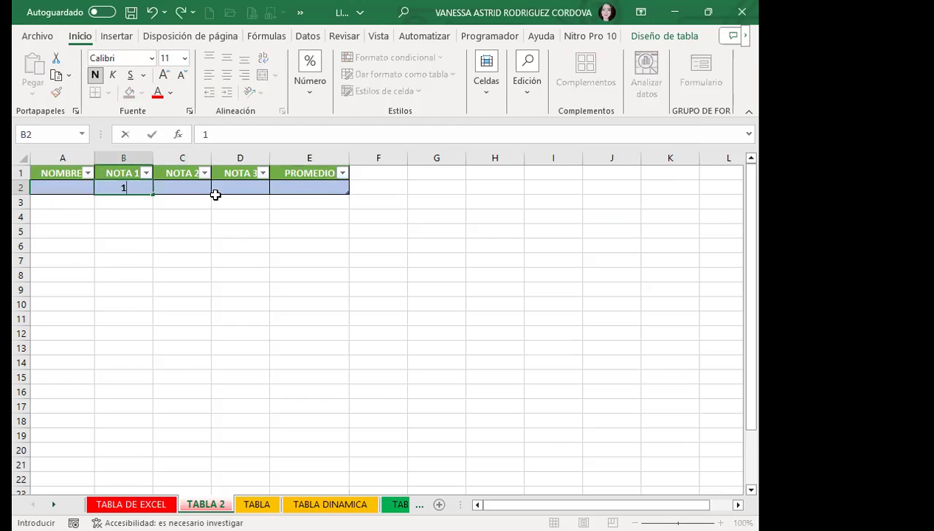
type("0")
key("Return")
type("10")
key("Return")
type("10")
key("Return")
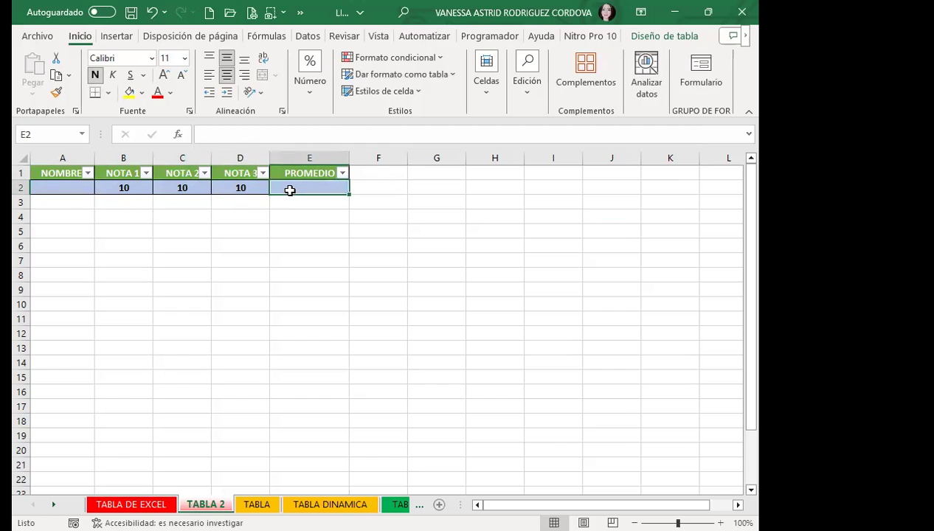
Put =PROMEDIO over the three grade cells in E2, giving an average of 10
type("=P")
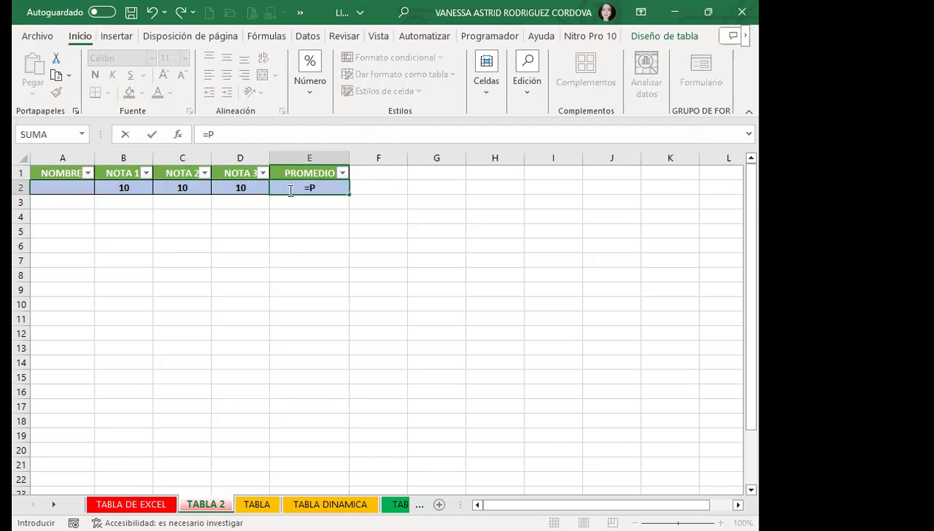
type("RO")
key("Down")
key("Down")
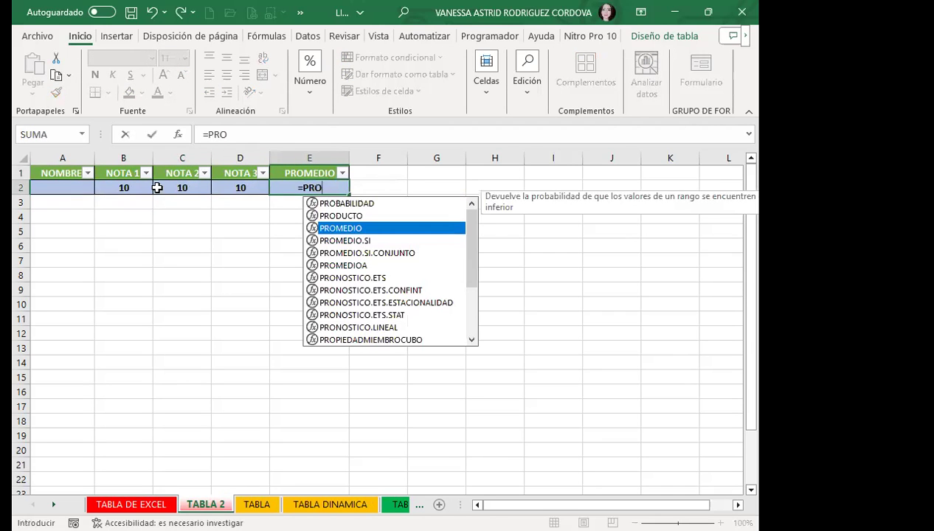
key("Tab")
left_click_drag(146, 190, 227, 187)
key("Return")
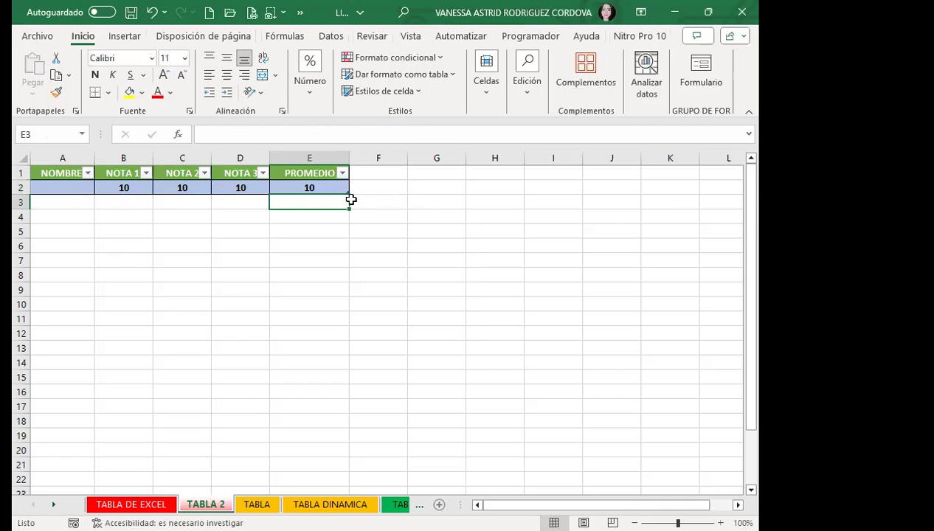
left_click(289, 188)
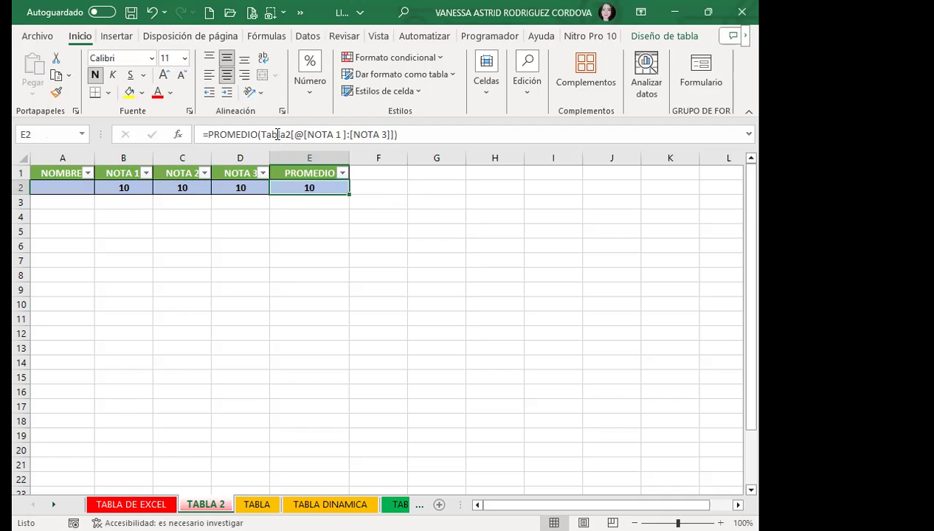
Rename Tabla2 to EJERCICIO_2 in the Diseño de tabla name box and recheck the PROMEDIO formula
left_click(652, 36)
left_click(83, 77)
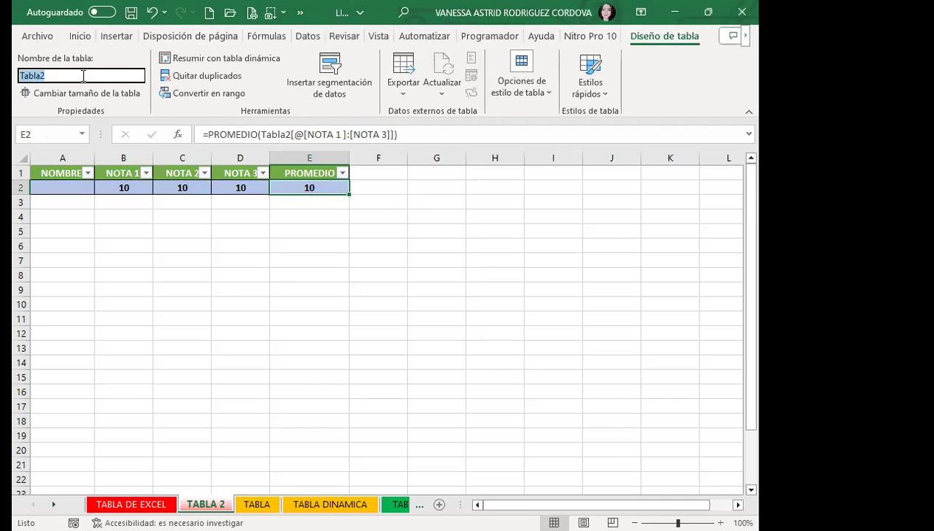
type("EJERCICIO_2")
key("Return")
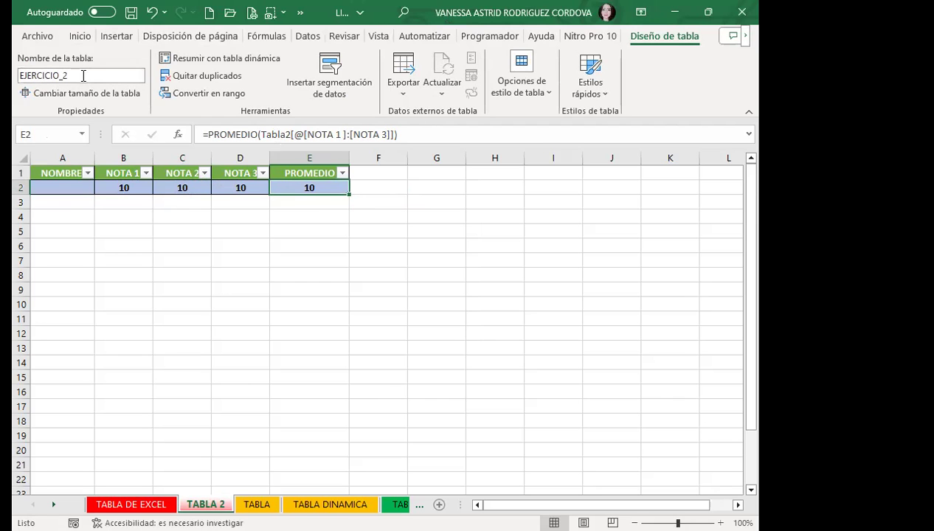
left_click(164, 244)
left_click(278, 189)
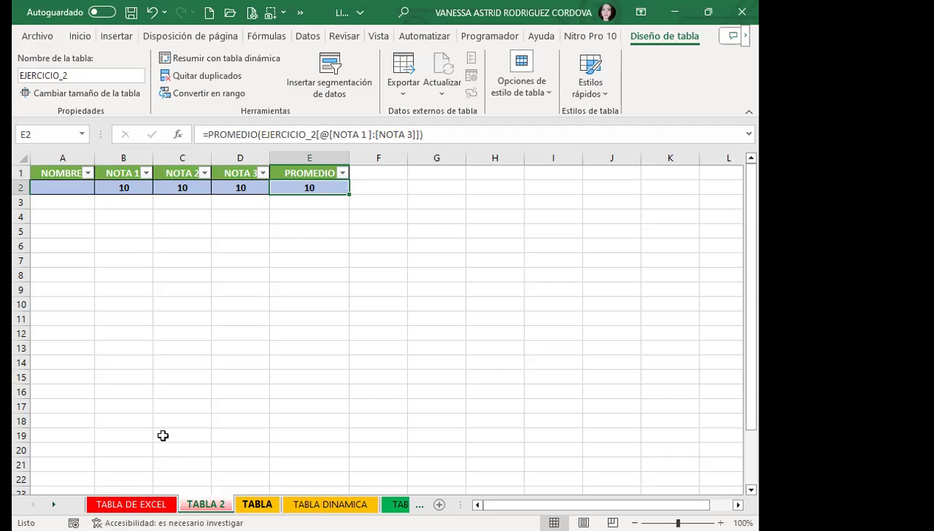
Move to the TABLA sales sheet with Ctrl+PageDown and select cells in the ZONA and sales data
key("ctrl+Page_Down")
scroll(325, 325, "up", 15)
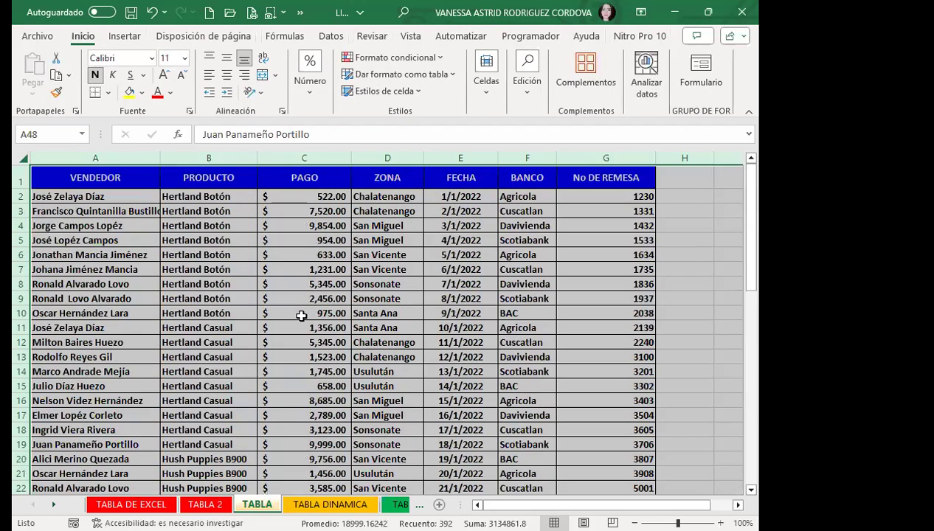
left_click(302, 316)
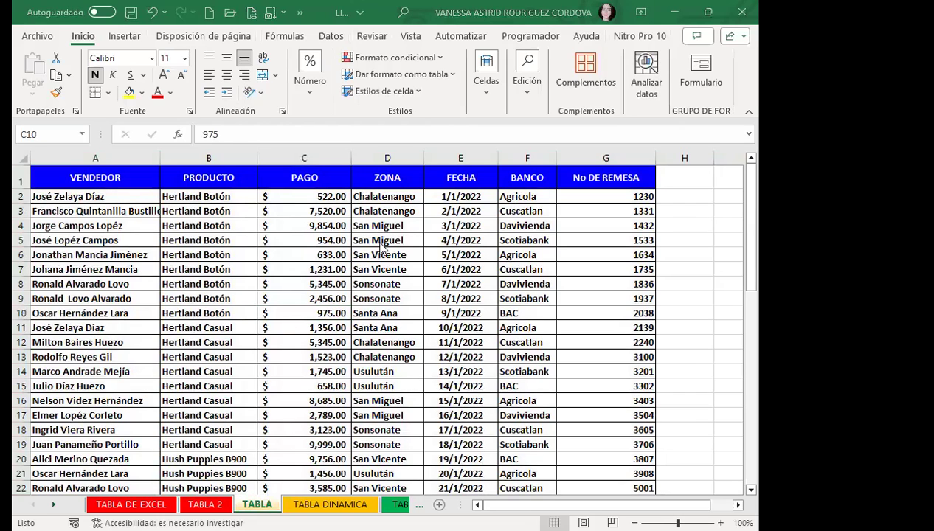
left_click(385, 267)
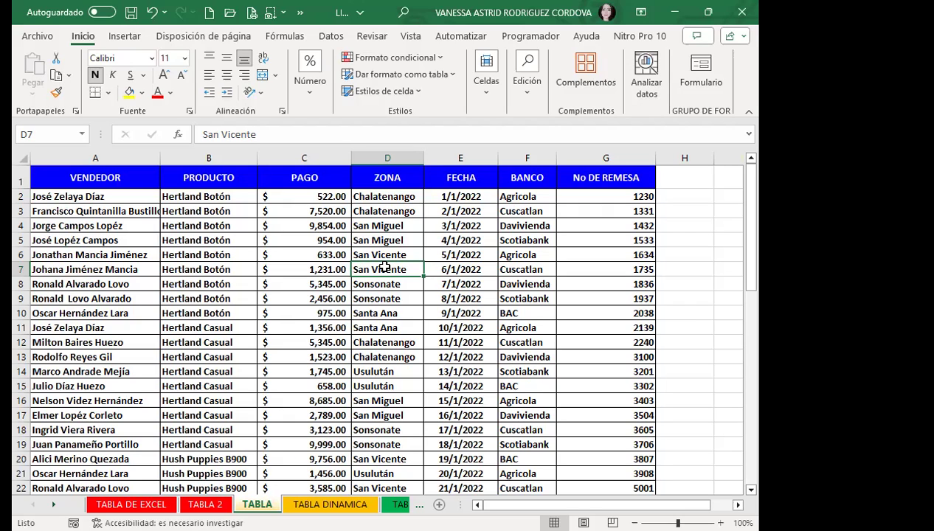
left_click(292, 255)
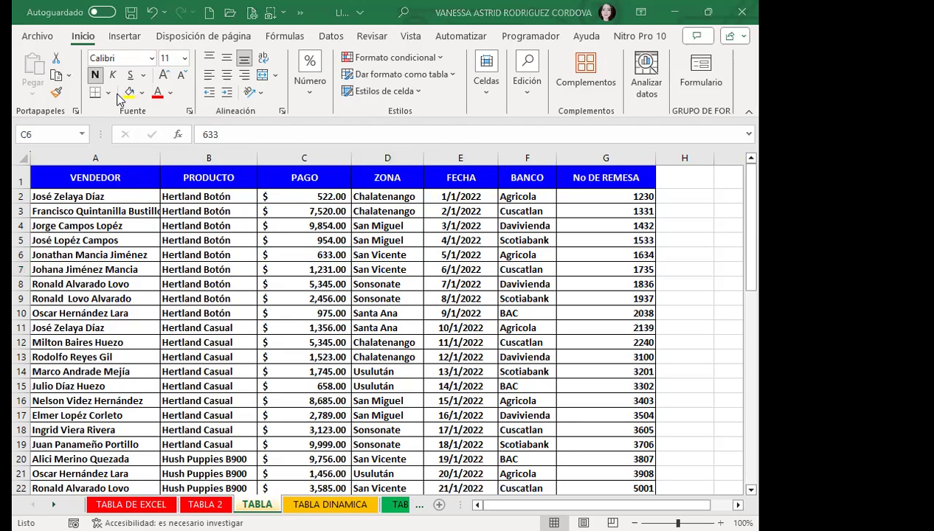
Show the Tabla dinámica source choices under Insertar > Tablas
left_click(123, 39)
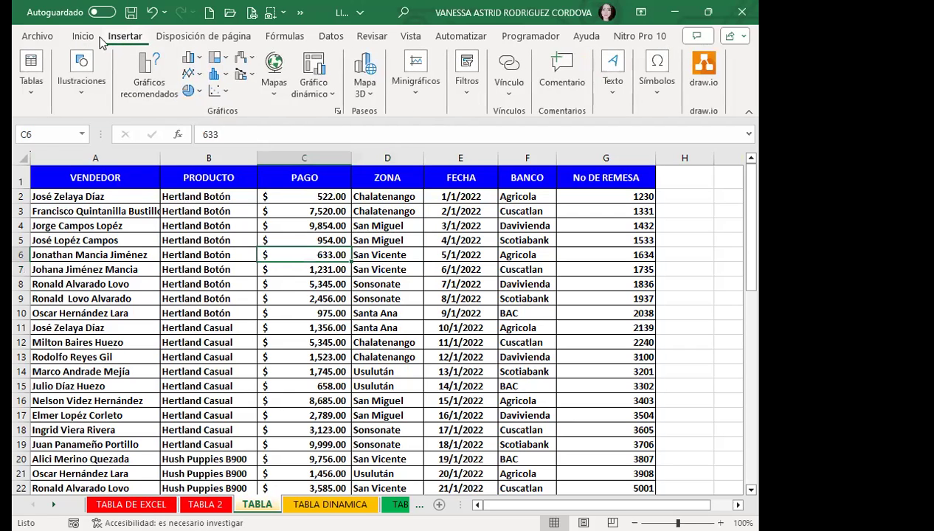
left_click(33, 93)
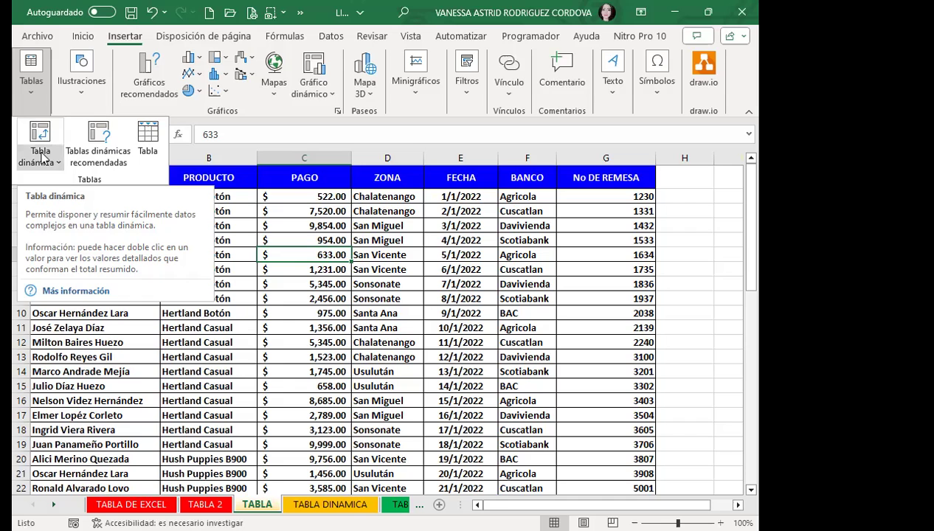
left_click(42, 157)
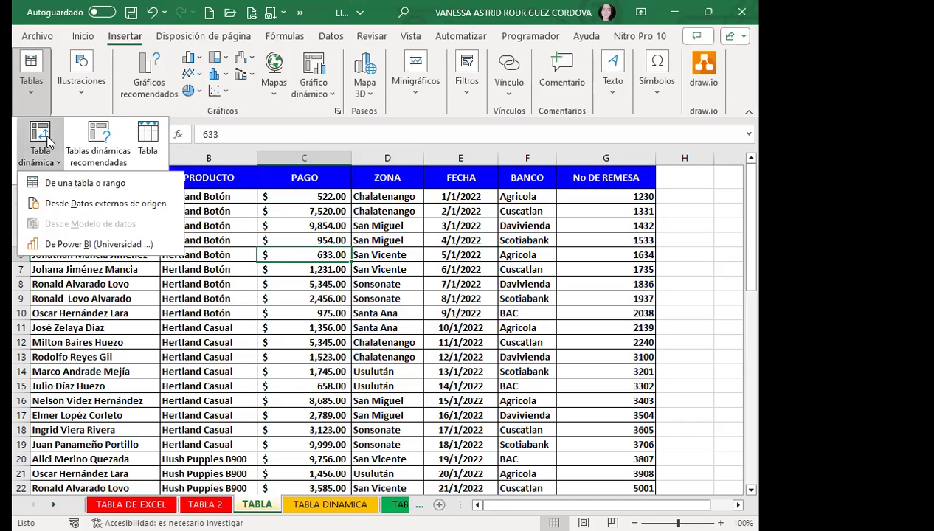
Start a PivotTable from the TABLA!$A$1:$G$56 range and choose Hoja de cálculo existente placement
left_click(82, 182)
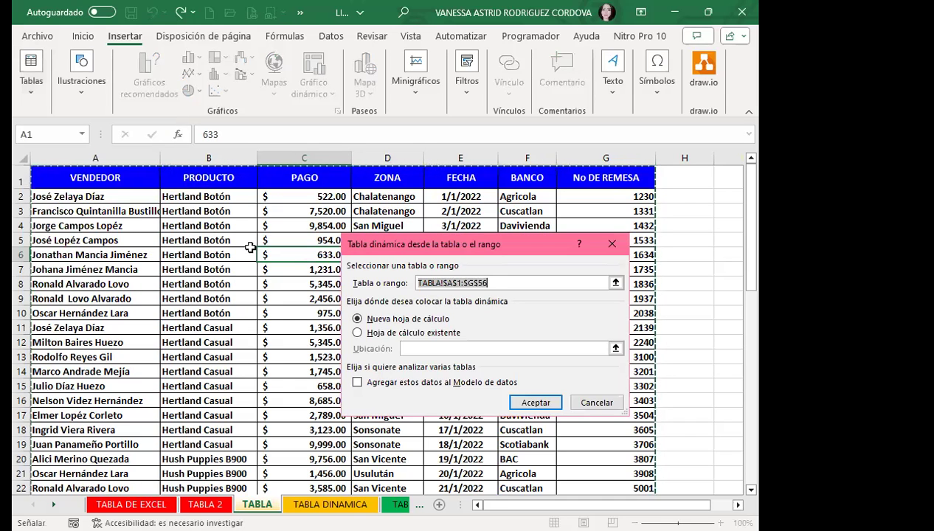
scroll(220, 240, "down", 1)
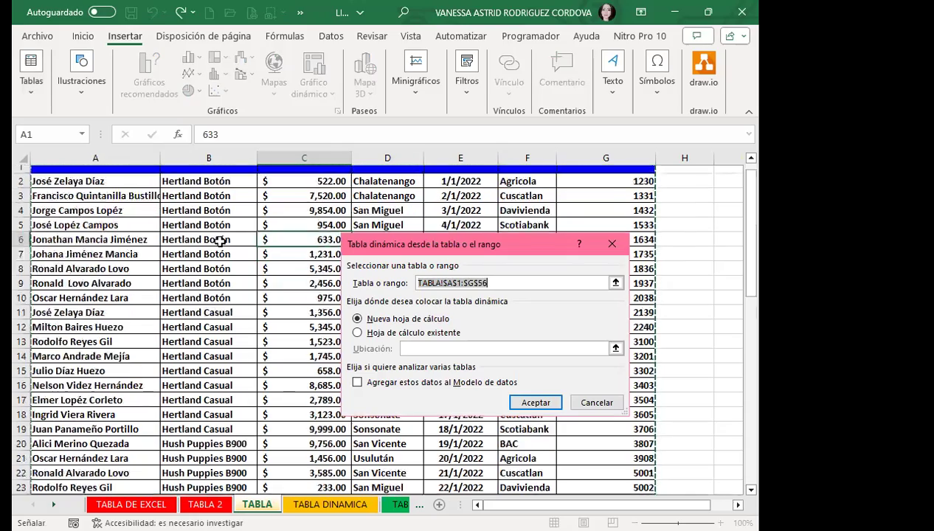
scroll(220, 239, "down", 16)
scroll(218, 321, "up", 4)
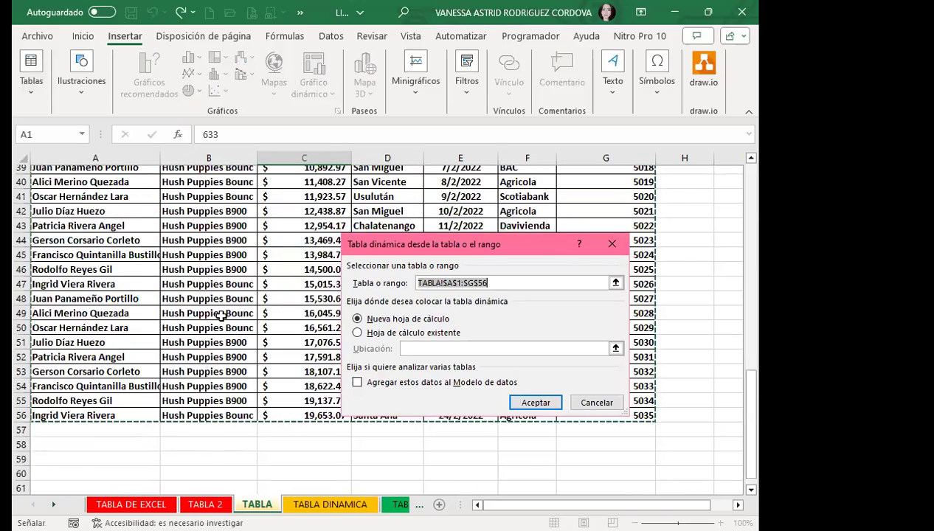
scroll(221, 315, "up", 13)
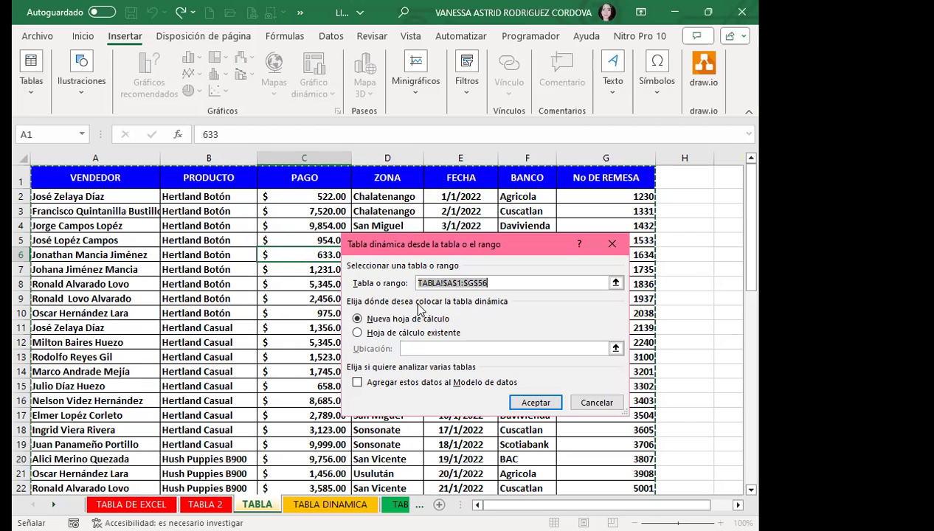
left_click(358, 334)
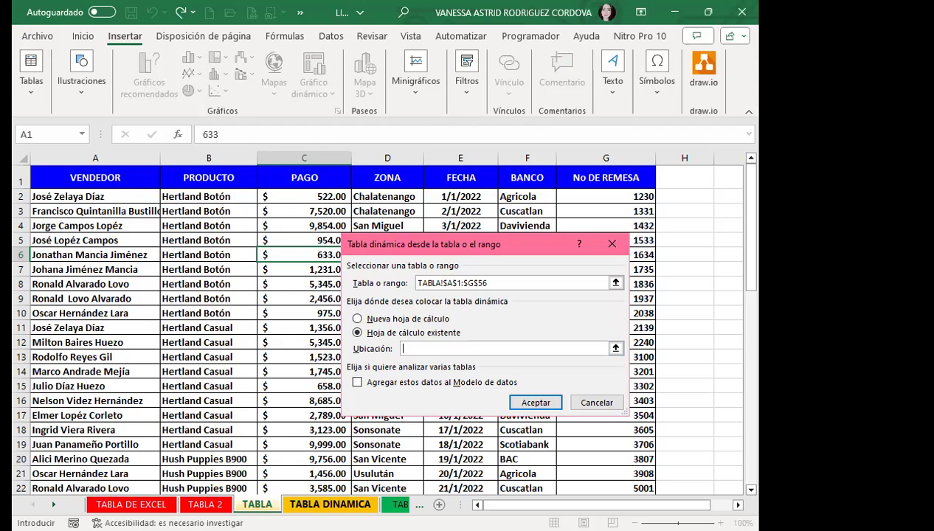
Set the location to 'TABLA DINAMICA'!$A$4 and accept, creating the empty TablaDinámica2
left_click(330, 504)
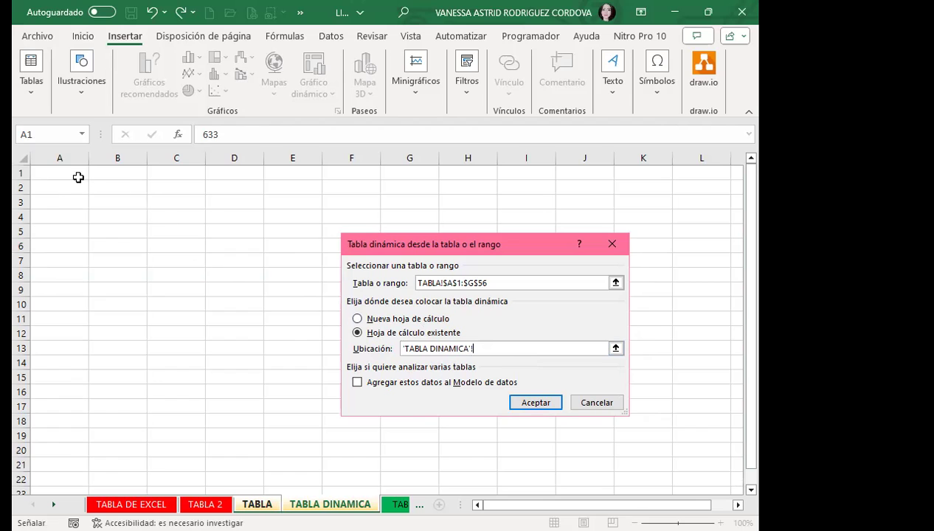
left_click(59, 216)
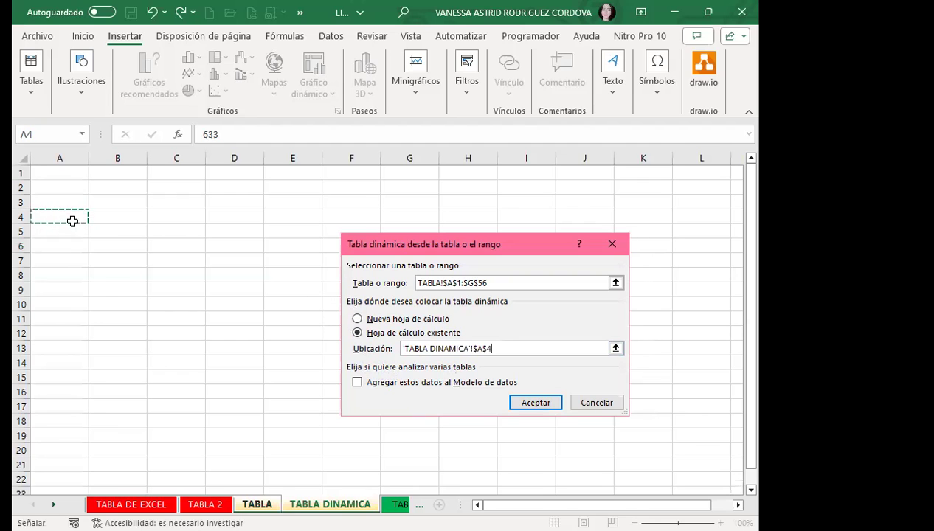
left_click(540, 405)
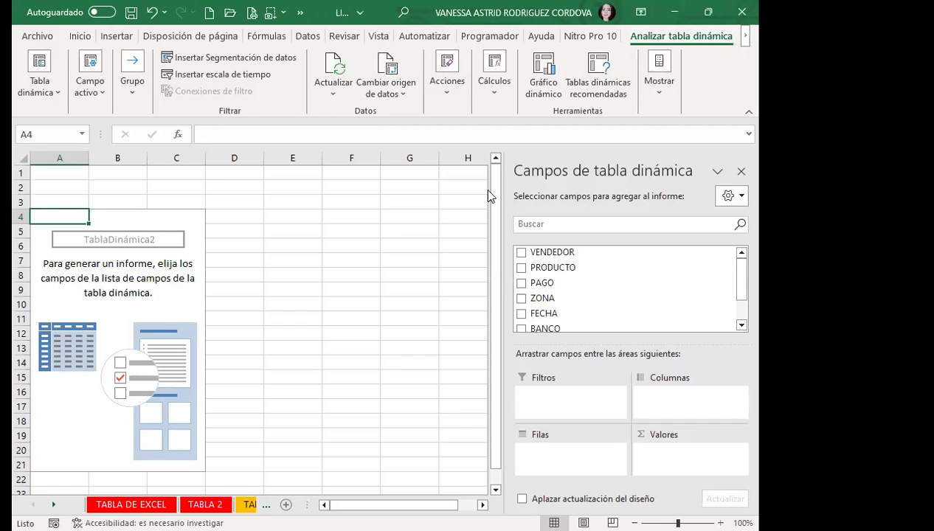
left_click(747, 37)
left_click(746, 37)
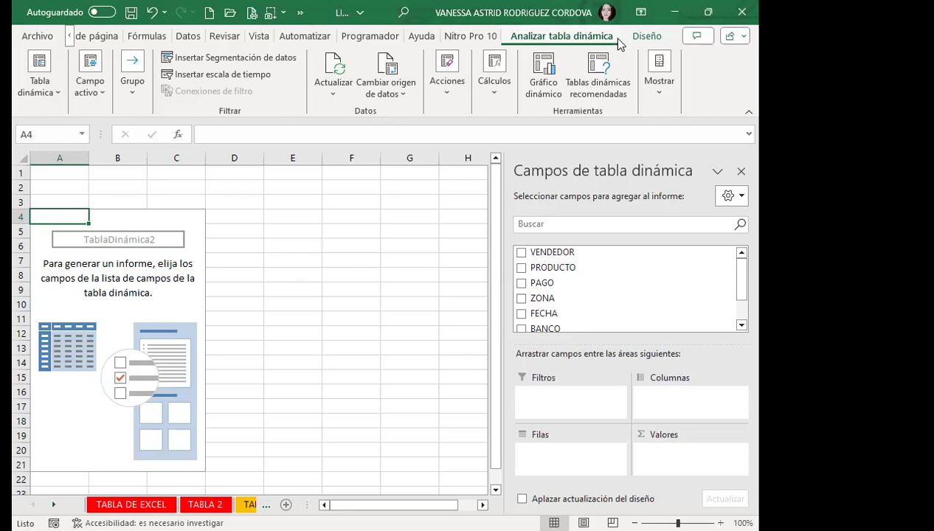
left_click(645, 39)
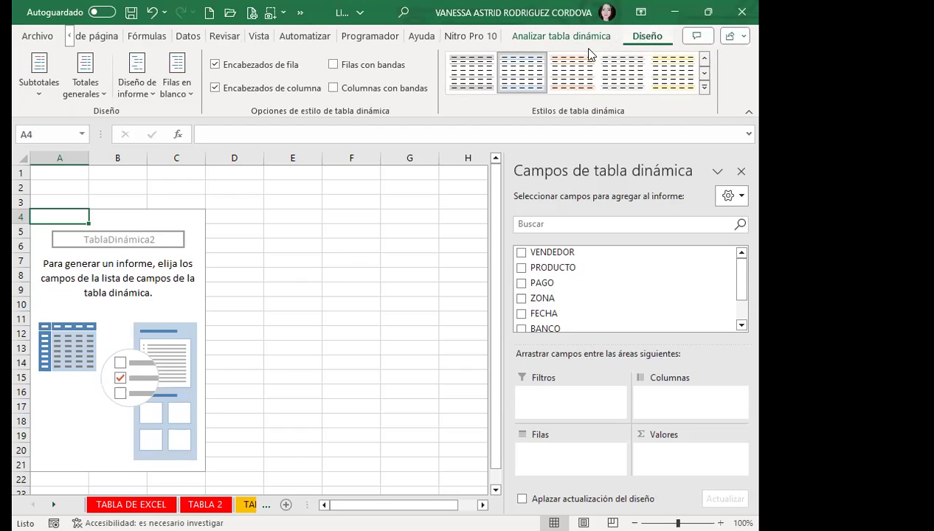
left_click(535, 43)
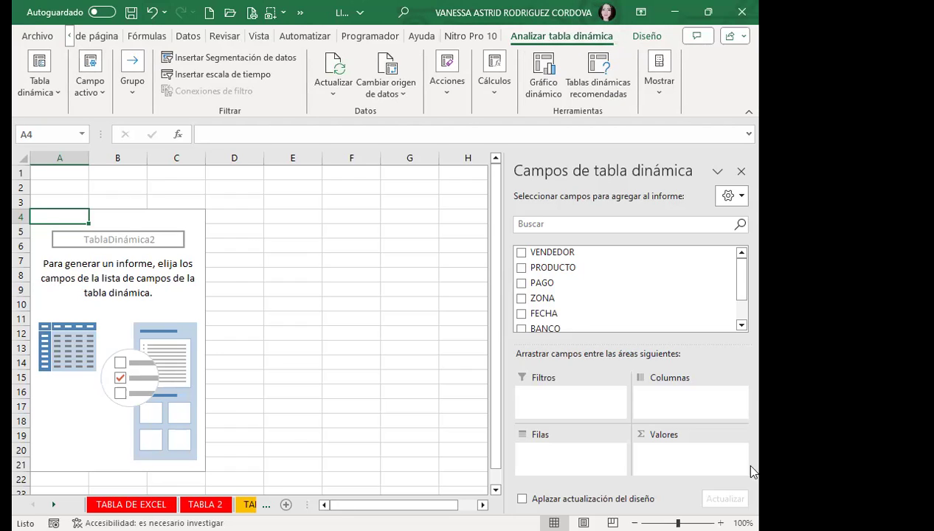
Change the Nombre de tabla dinámica from TablaDinámica2 to TablaDinámica_Ejemplo_1
left_click(44, 91)
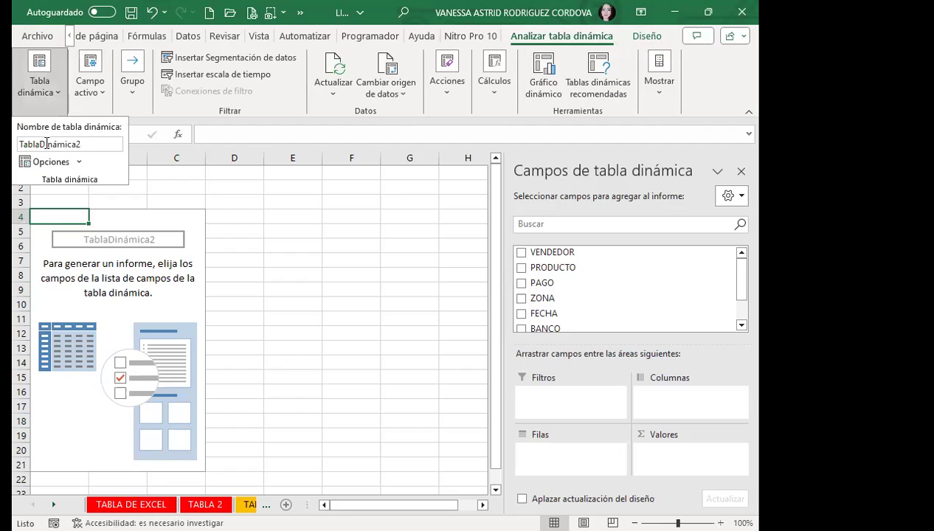
double_click(86, 144)
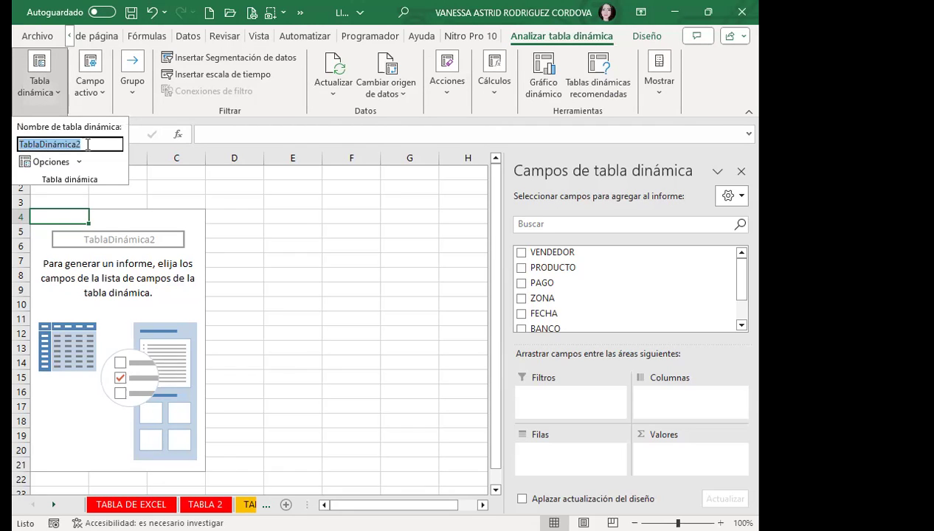
left_click(87, 144)
key("BackSpace")
type("_Ej")
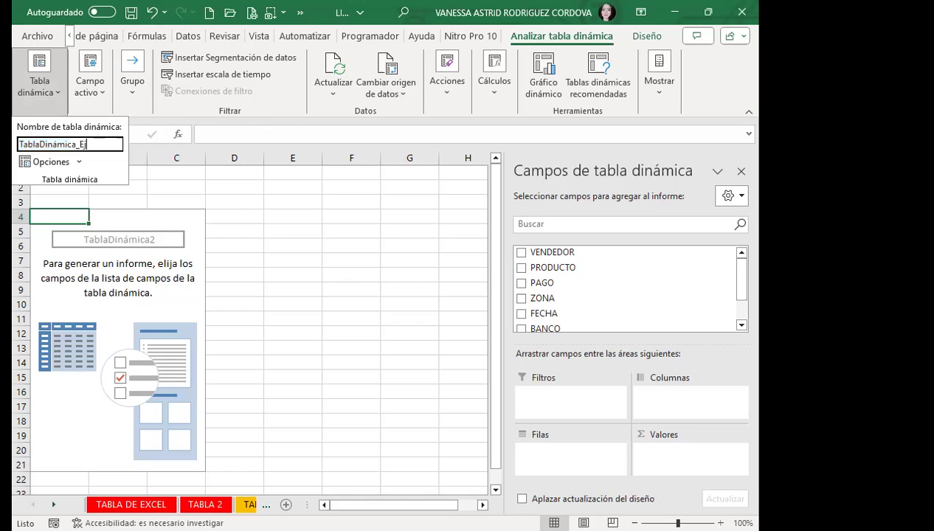
type("emplo_1")
left_click(80, 160)
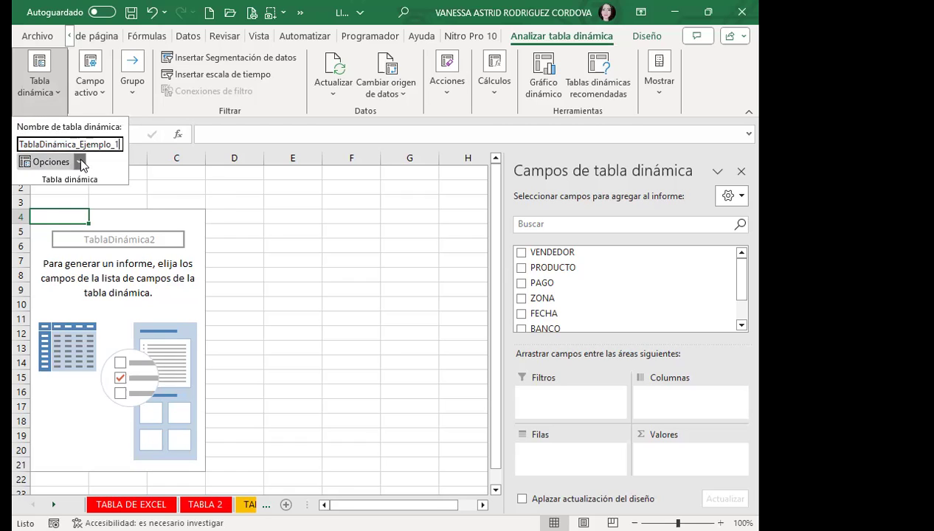
Review the Totales y filtros and Mostrar tabs of Opciones de tabla dinámica, then close it unchanged
left_click(109, 188)
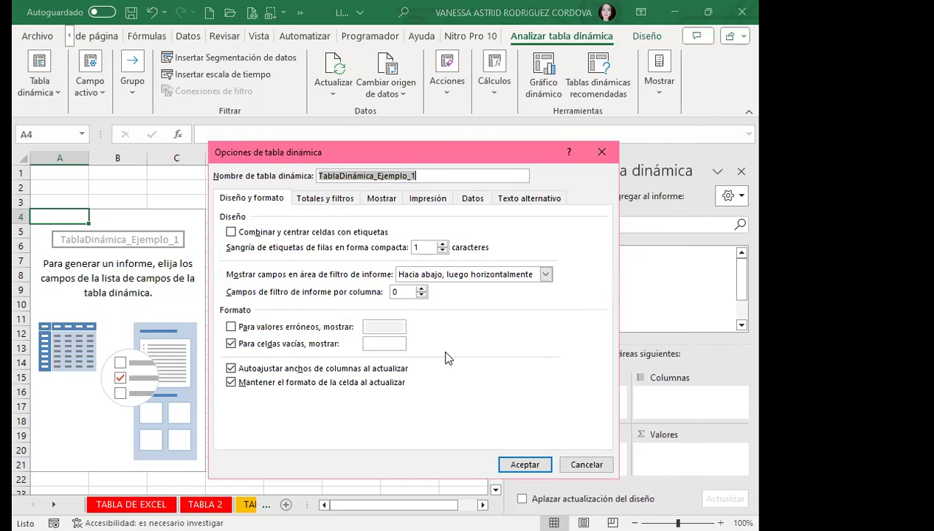
left_click(338, 199)
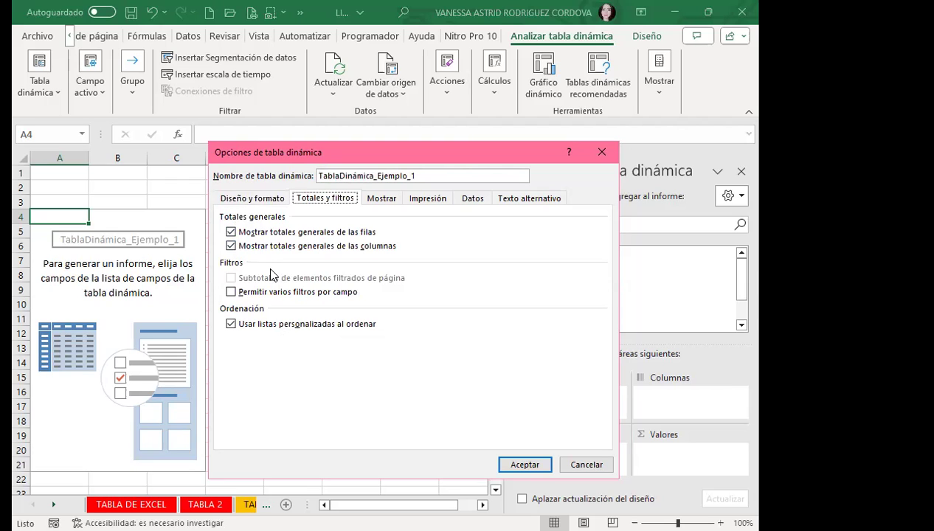
left_click(382, 203)
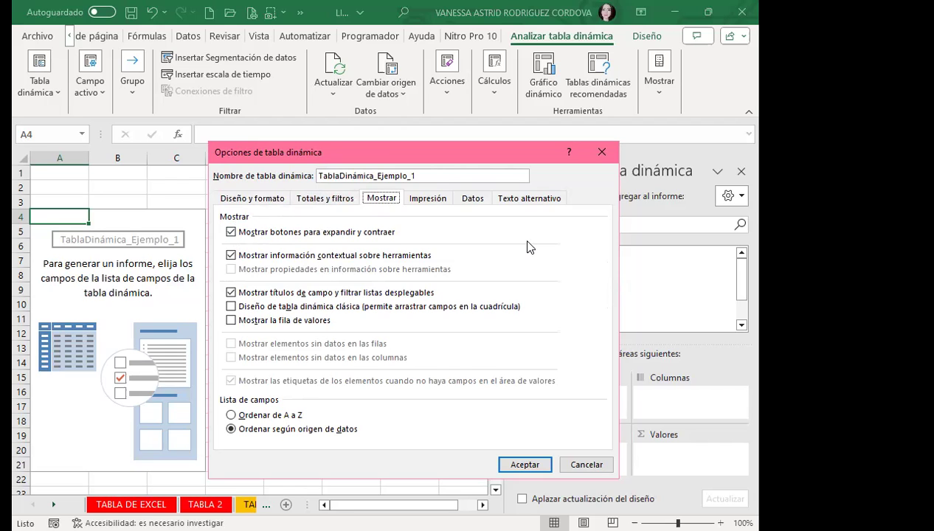
left_click(601, 152)
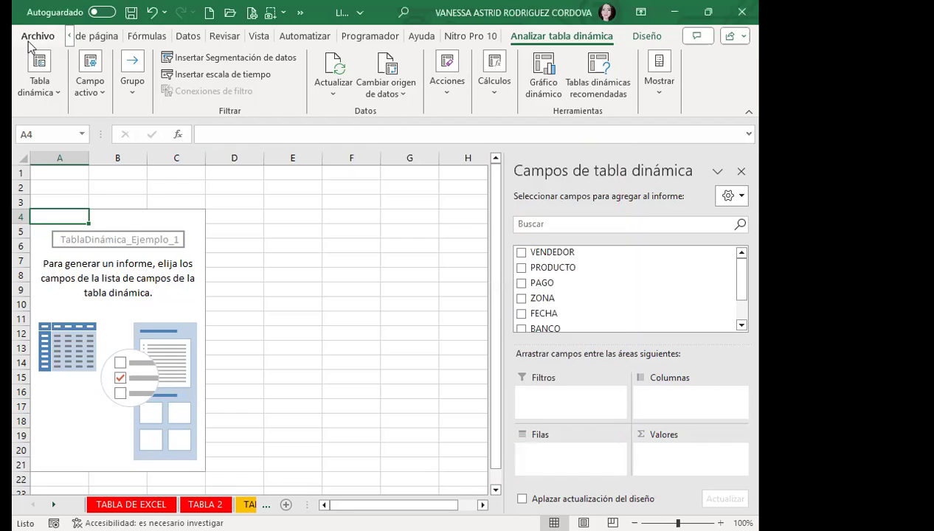
From cell B6, check the Campo activo and Grupo dropdowns, all options unavailable
left_click(122, 244)
left_click(92, 95)
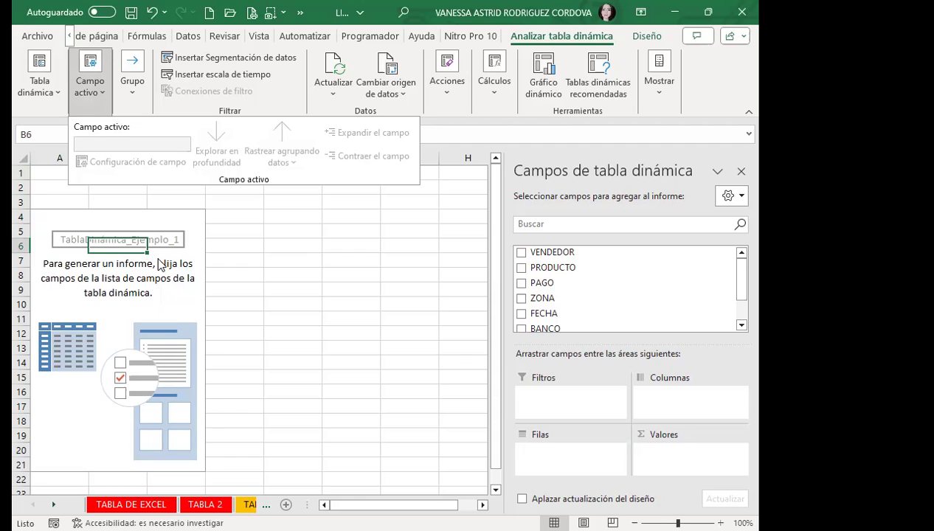
left_click(133, 98)
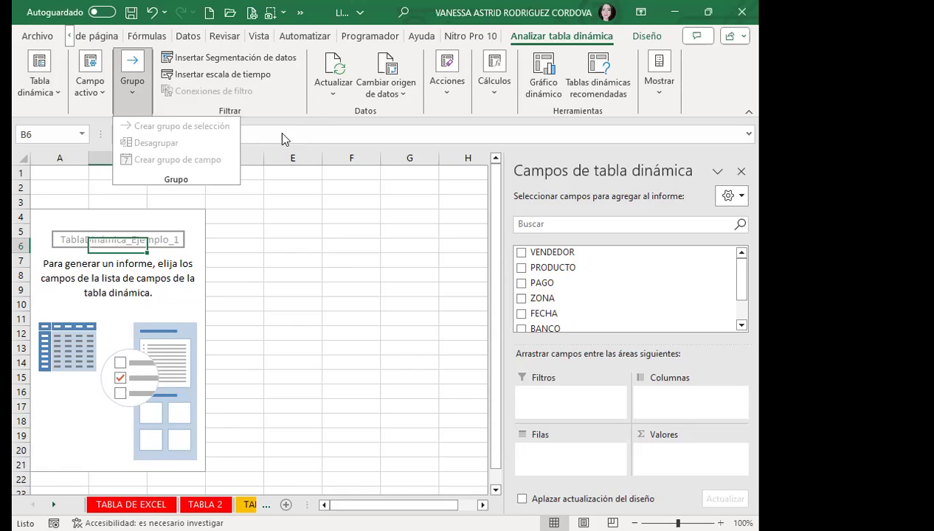
Dismiss the Grupo menu, select G3, then return to cell C6 inside the PivotTable
left_click(288, 104)
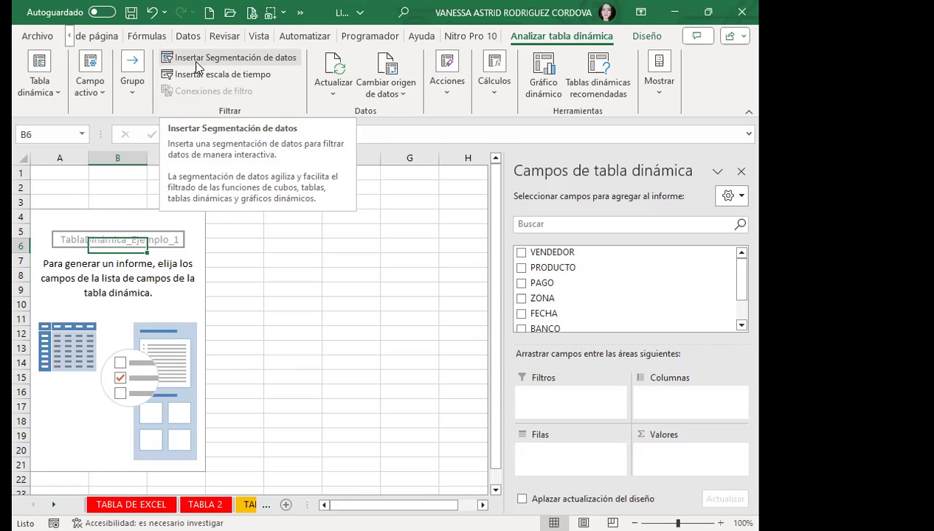
left_click(388, 202)
left_click(184, 244)
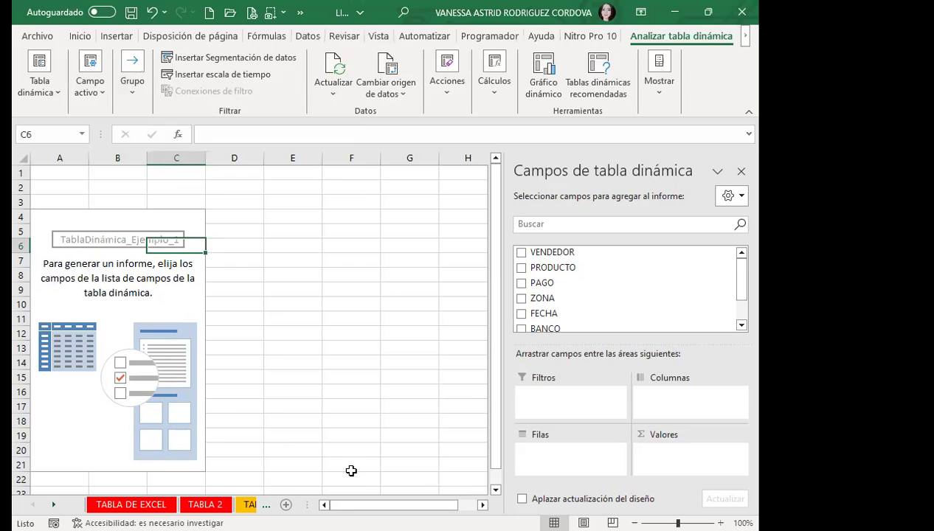
left_click(192, 505)
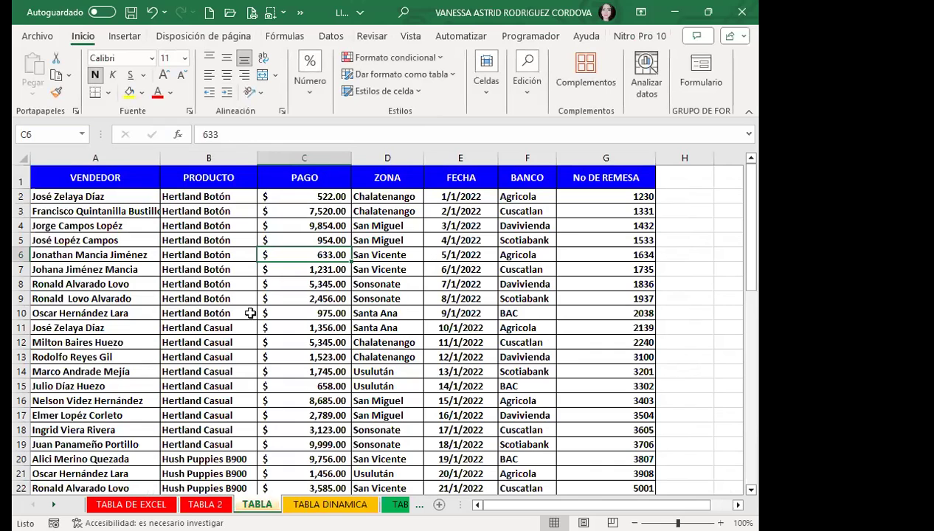
left_click(325, 286)
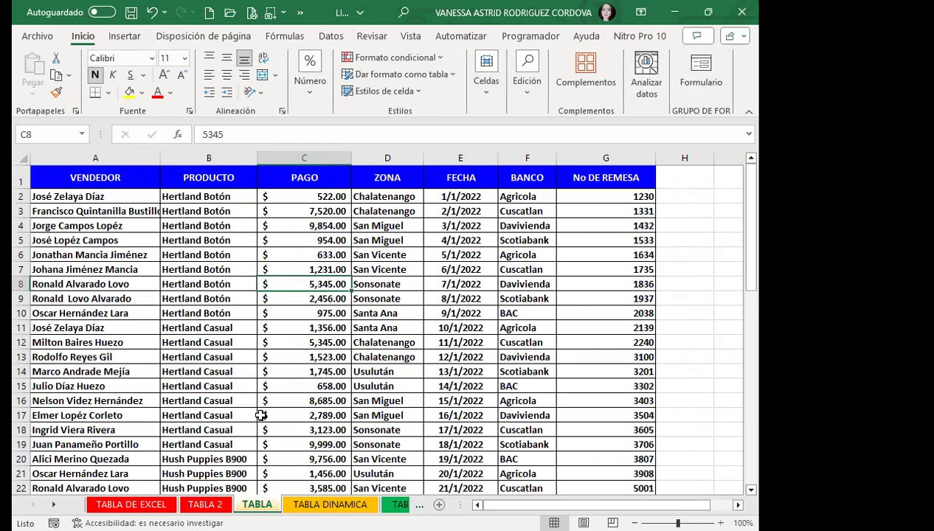
left_click(318, 504)
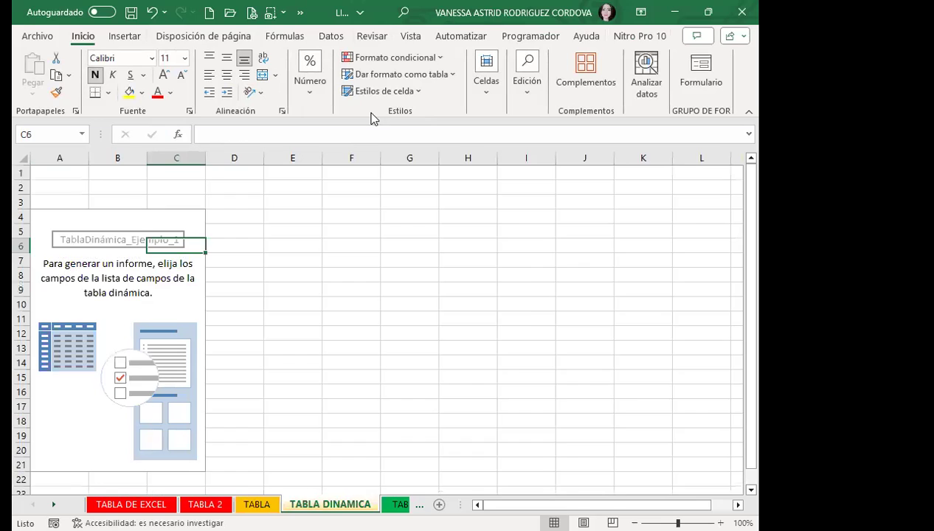
left_click(677, 36)
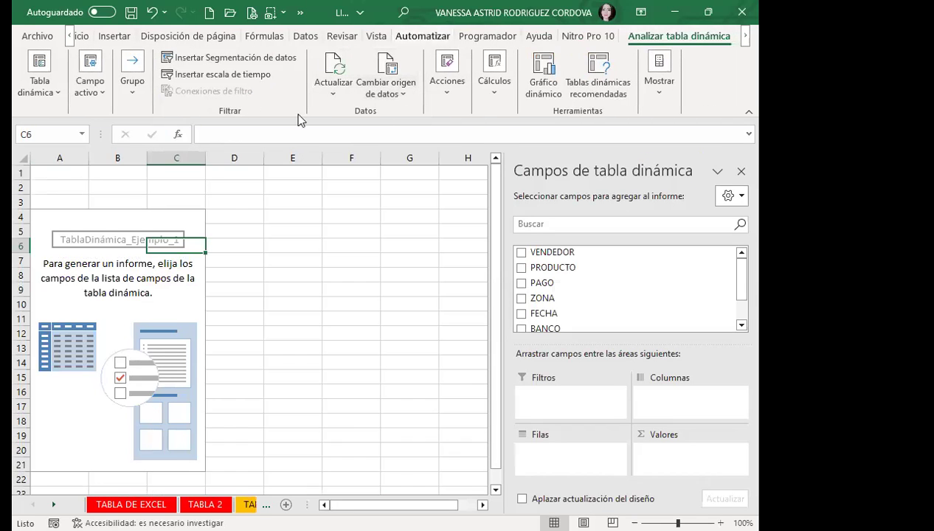
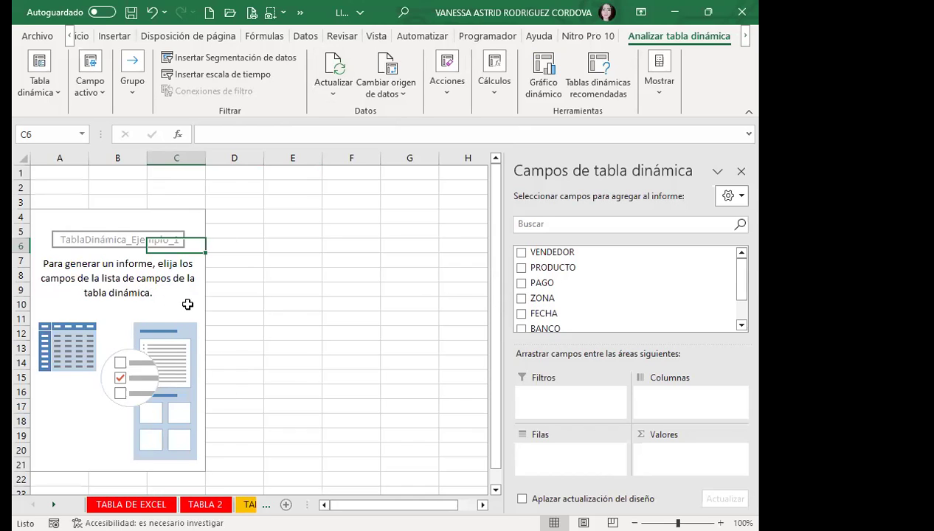
Check the pivot table's source data range and close it unchanged
left_click(390, 68)
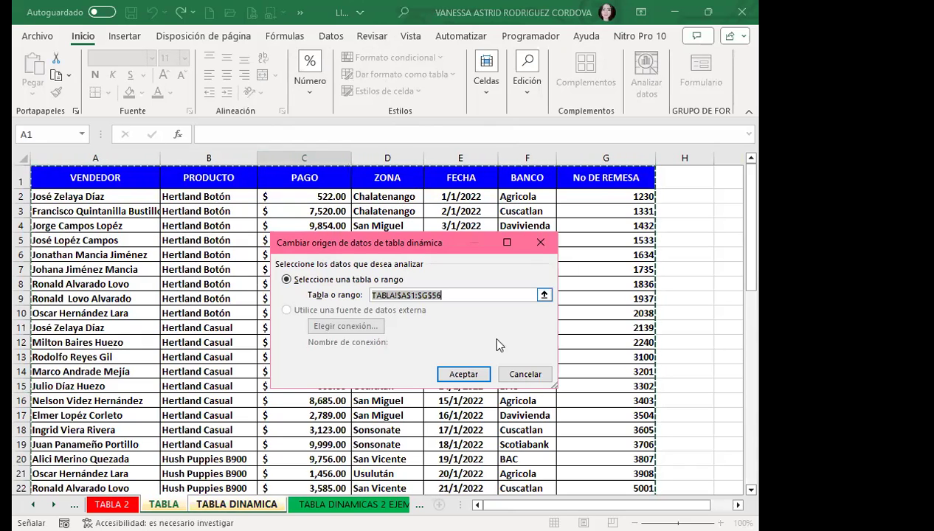
left_click(525, 376)
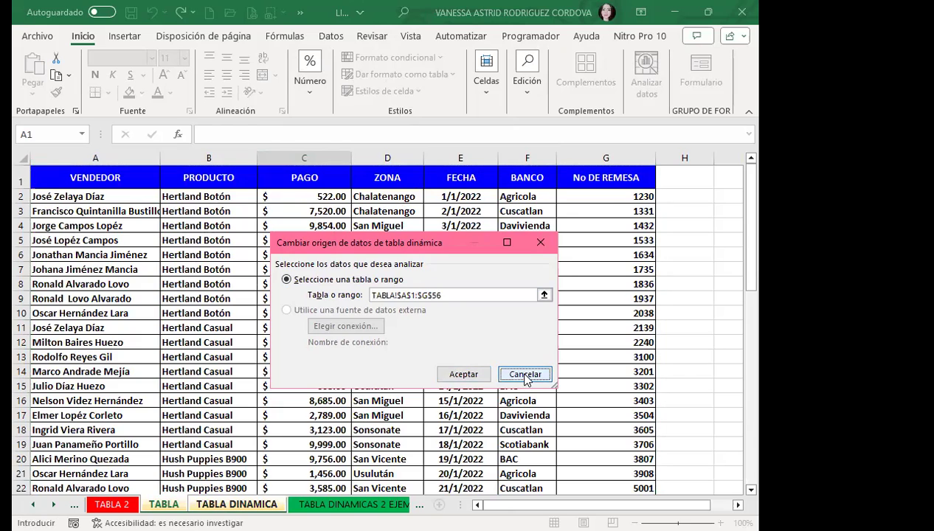
left_click(155, 302)
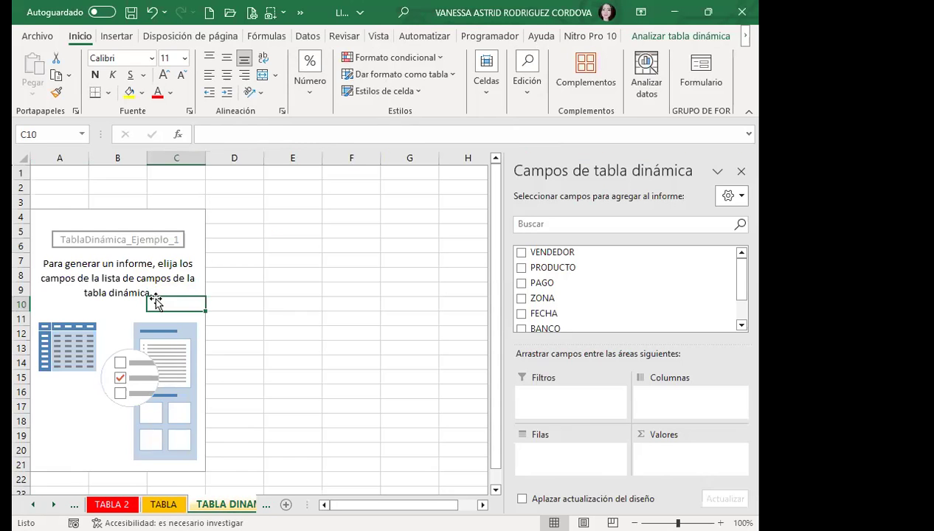
Show the Cálculos options from the Analizar tabla dinámica tab, via the Acciones list
left_click(649, 36)
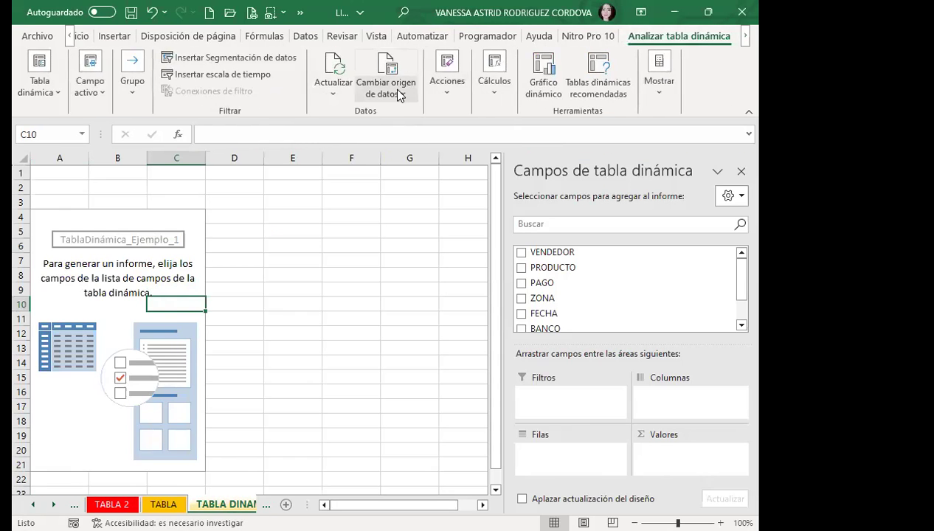
left_click(446, 82)
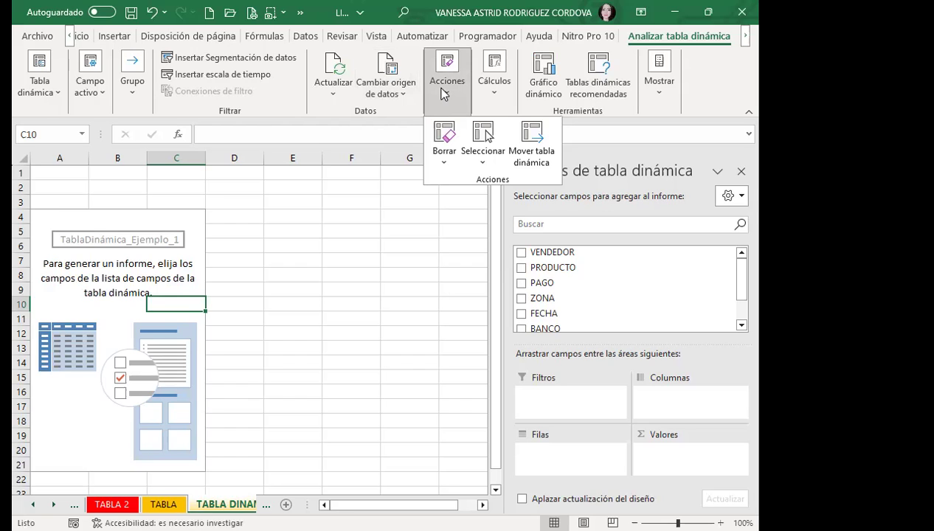
left_click(493, 92)
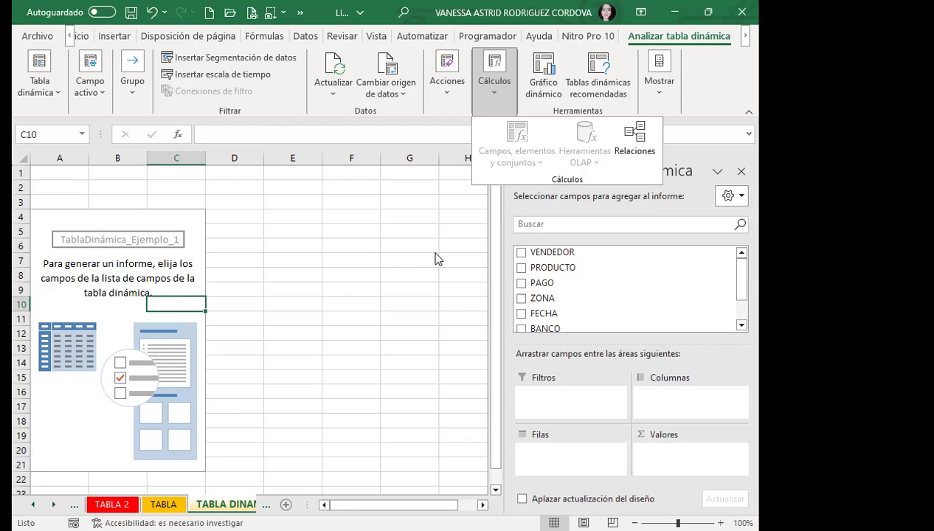
Close the Cálculos dropdown, leaving the empty TablaDinámica_Ejemplo_1 showing
left_click(488, 98)
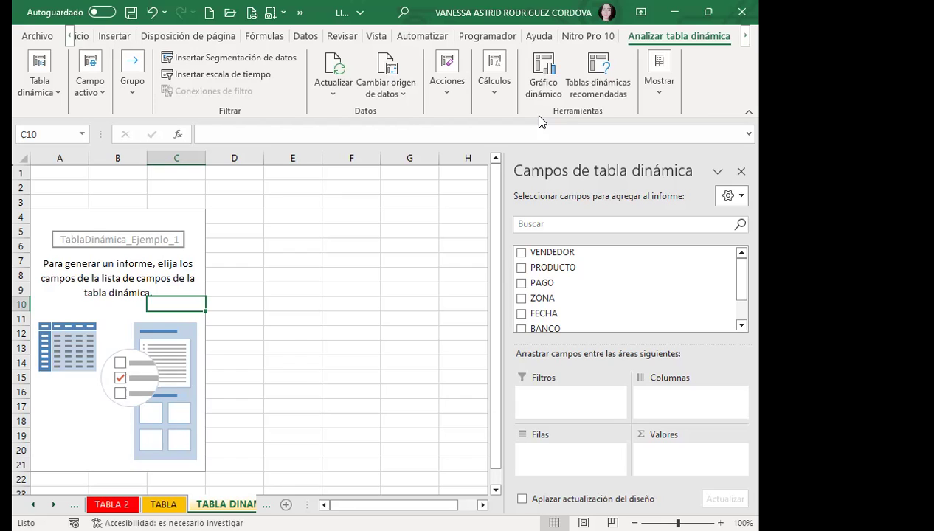
left_click(657, 94)
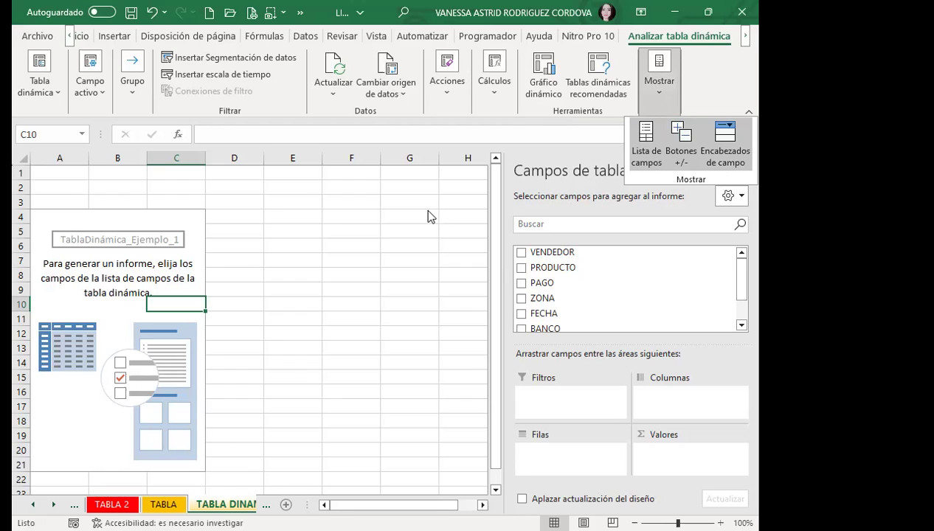
left_click(541, 195)
left_click(185, 219)
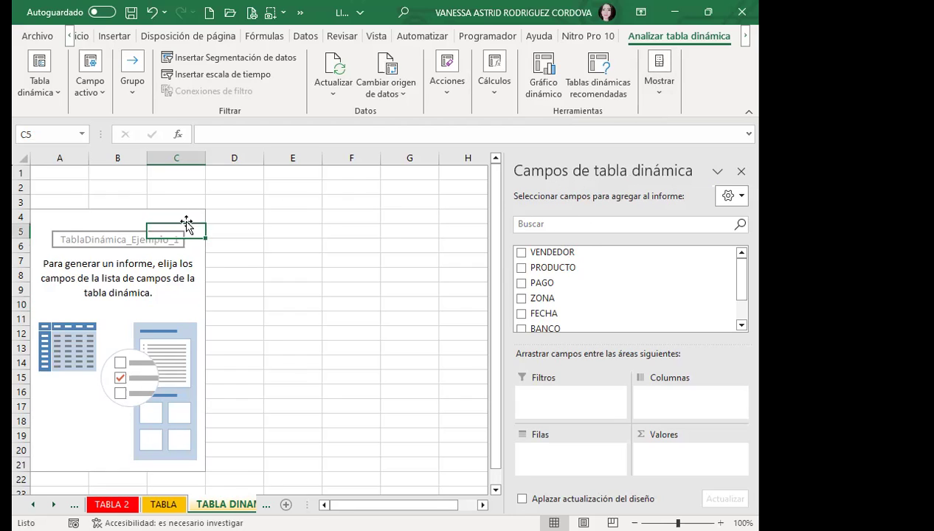
left_click(286, 214)
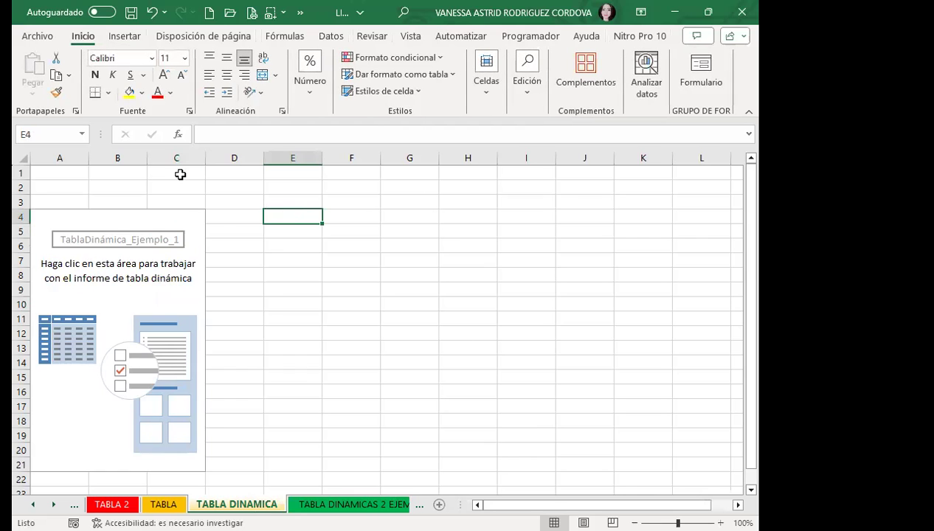
left_click(189, 237)
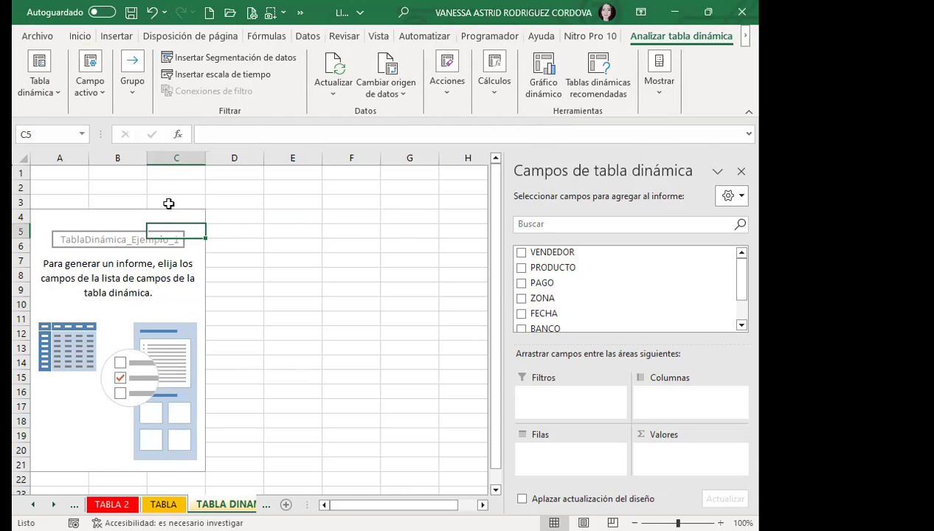
left_click(169, 290)
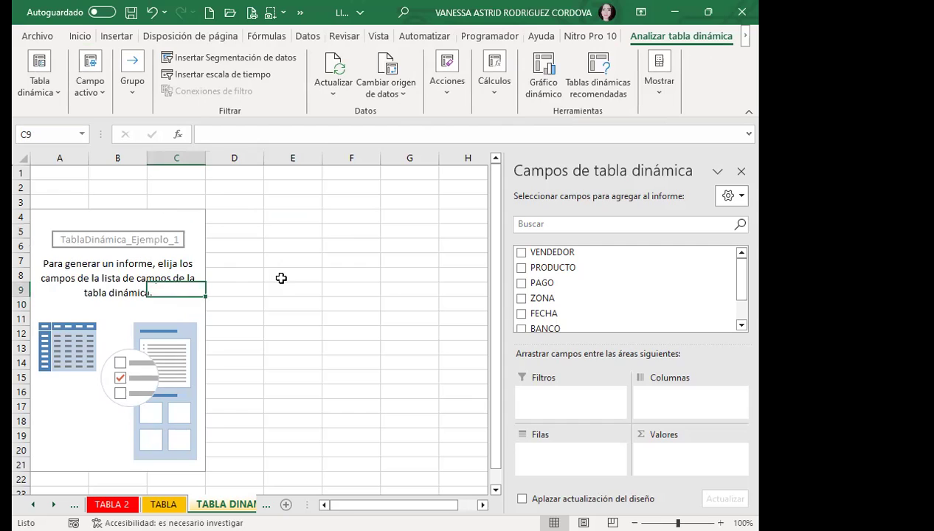
left_click(281, 278)
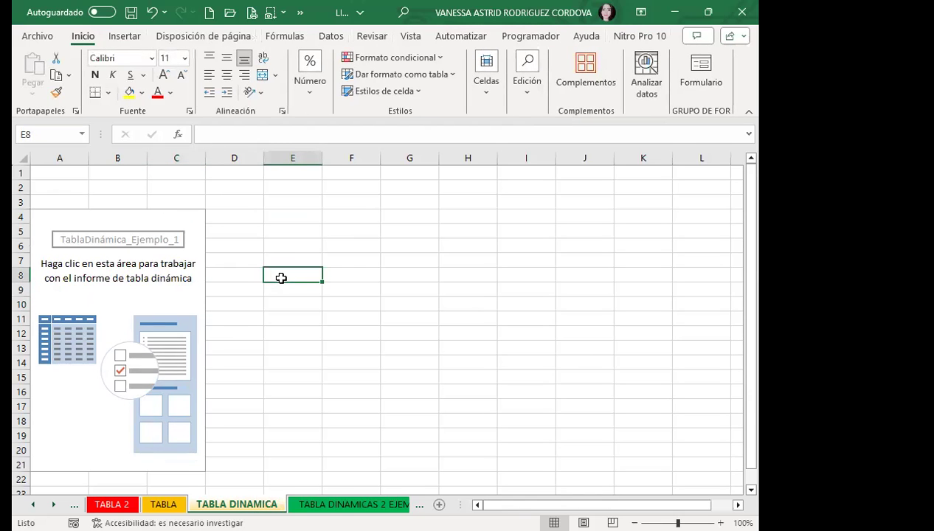
left_click(148, 289)
left_click(654, 98)
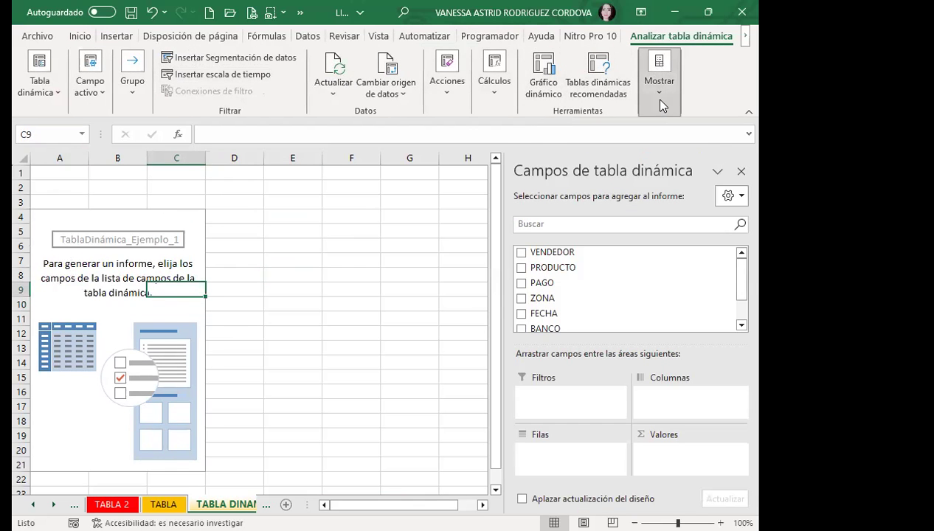
left_click(636, 140)
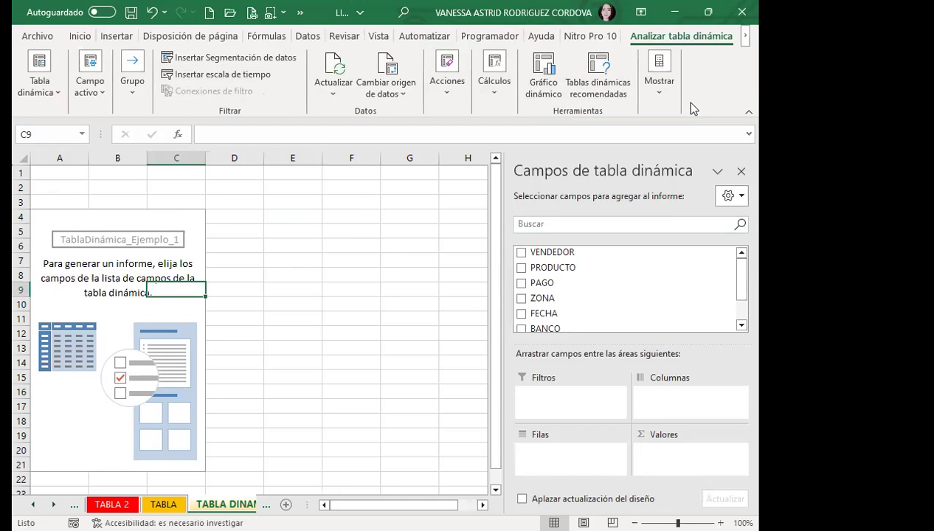
left_click(747, 37)
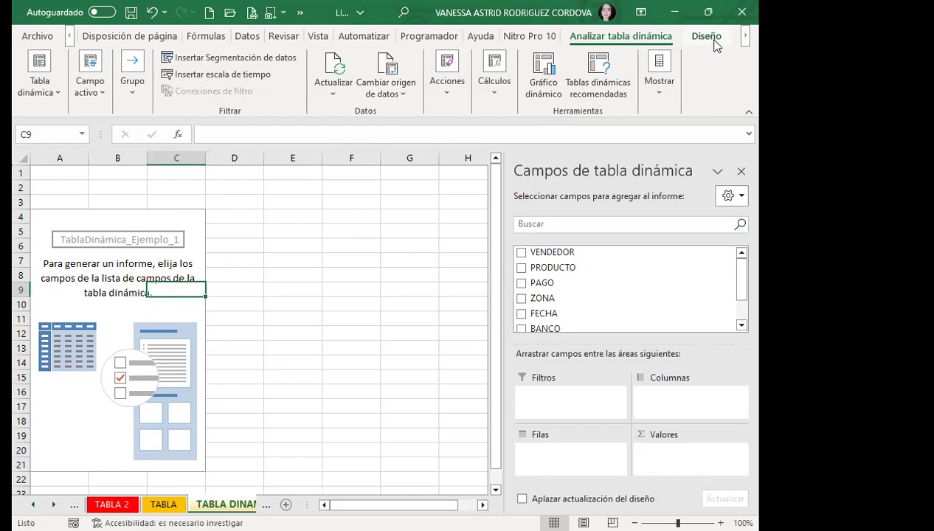
Browse the Estilos de tabla dinámica gallery on the Diseño tab and close it without choosing a style
left_click(710, 39)
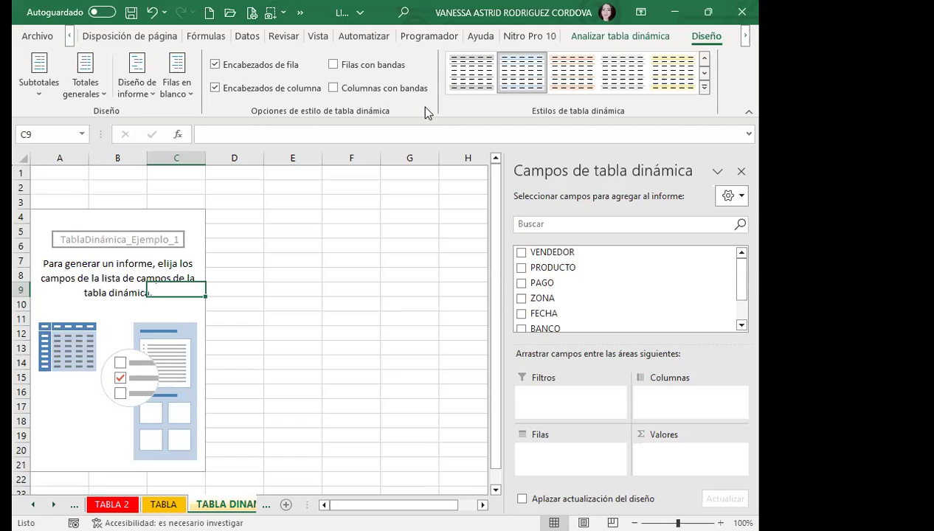
left_click(705, 88)
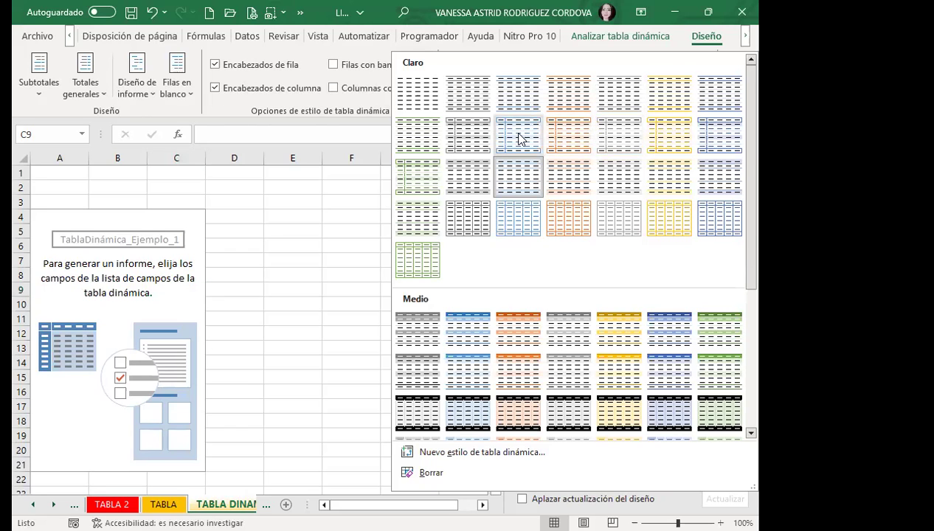
scroll(522, 273, "down", 5)
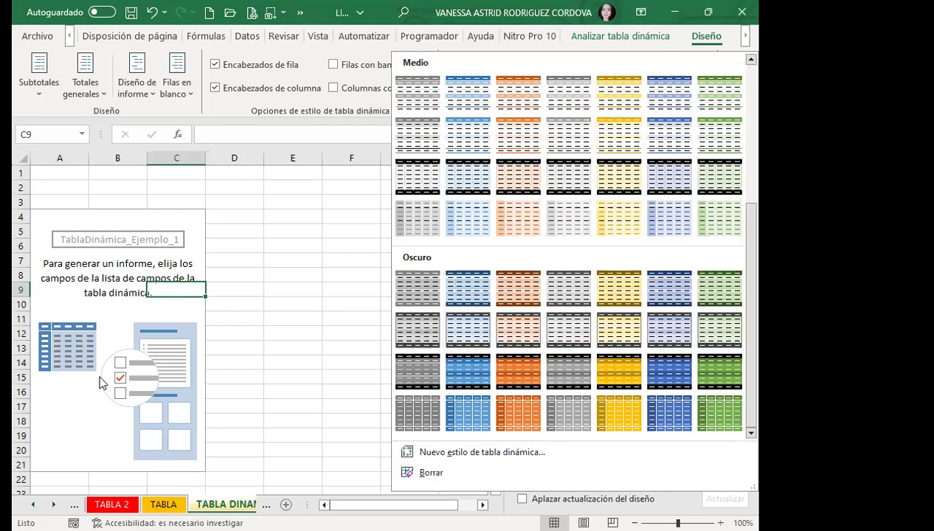
left_click(322, 222)
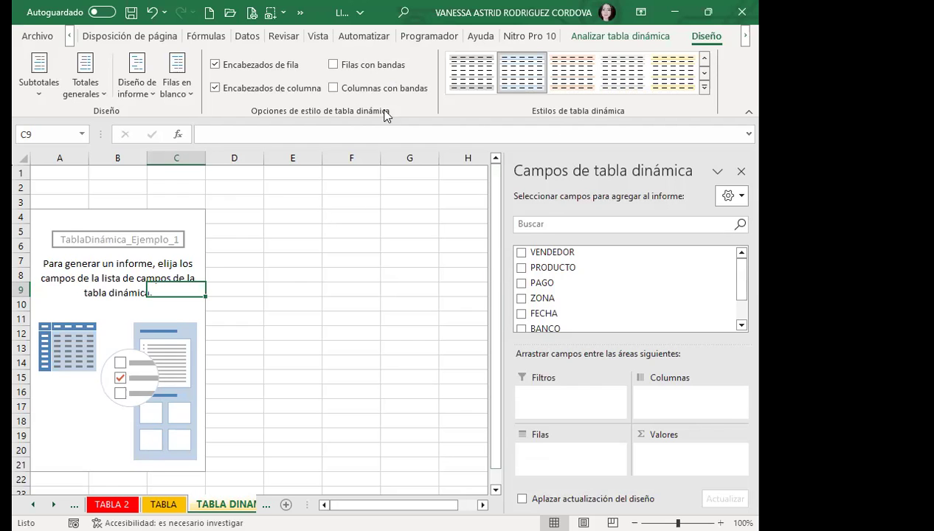
left_click(69, 36)
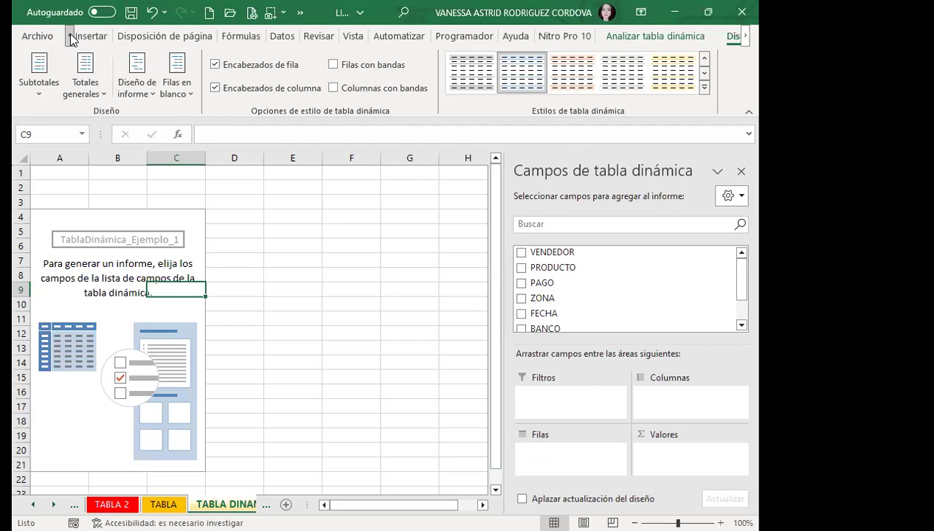
Keep the Inicio ribbon pinned, then reselect the pivot table to bring back its field list
double_click(77, 35)
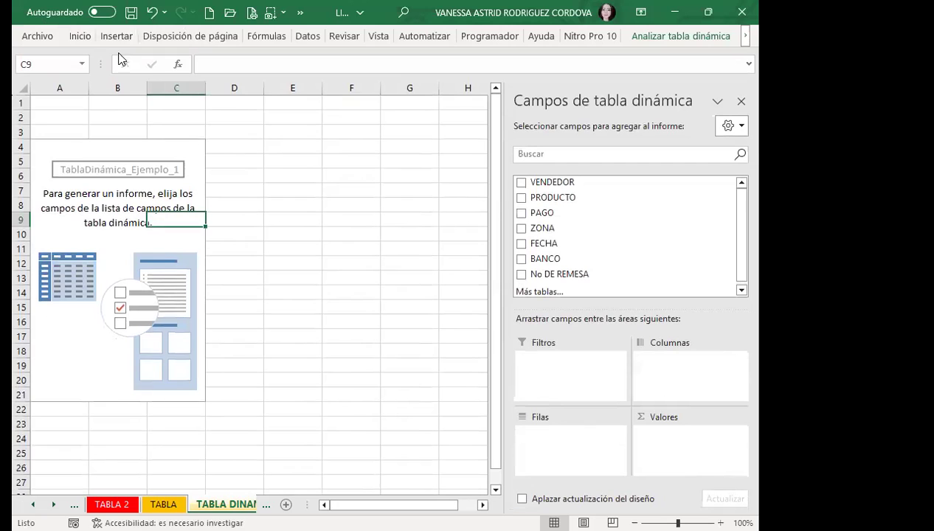
double_click(78, 37)
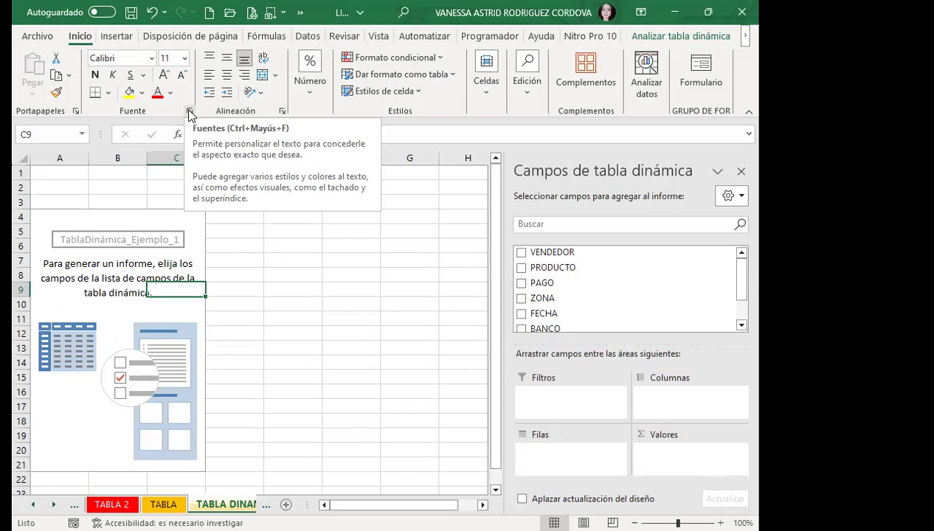
left_click(283, 273)
left_click(170, 304)
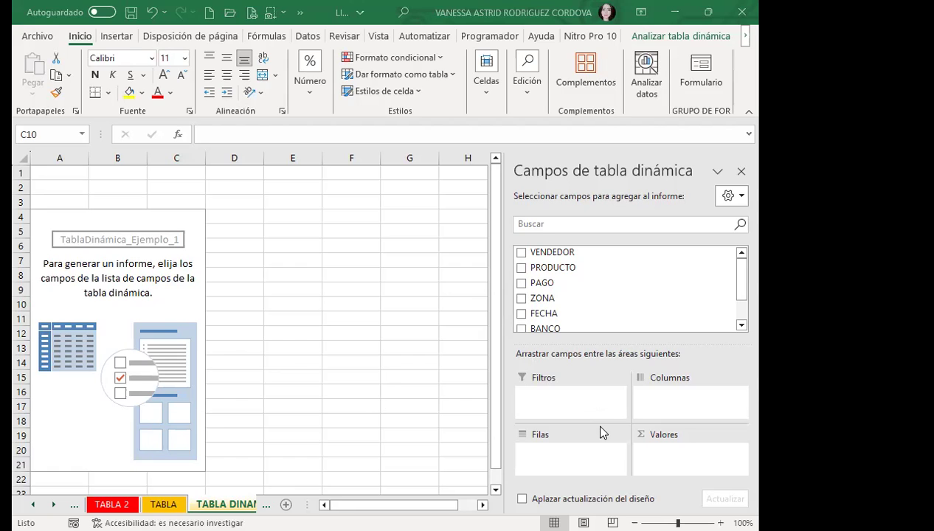
Put PRODUCTO in columns, sum PAGO as values, add ZONA as rows, and hide the field list
left_click(523, 269)
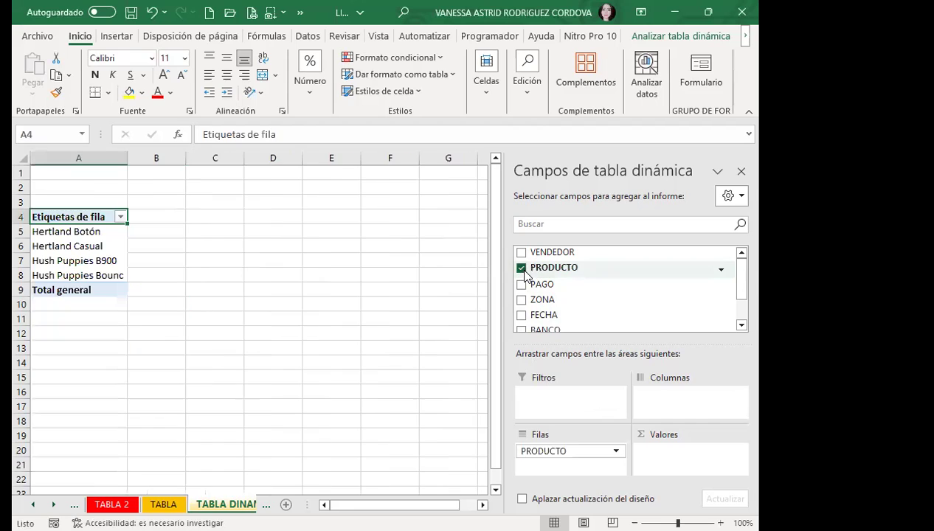
left_click_drag(568, 452, 663, 405)
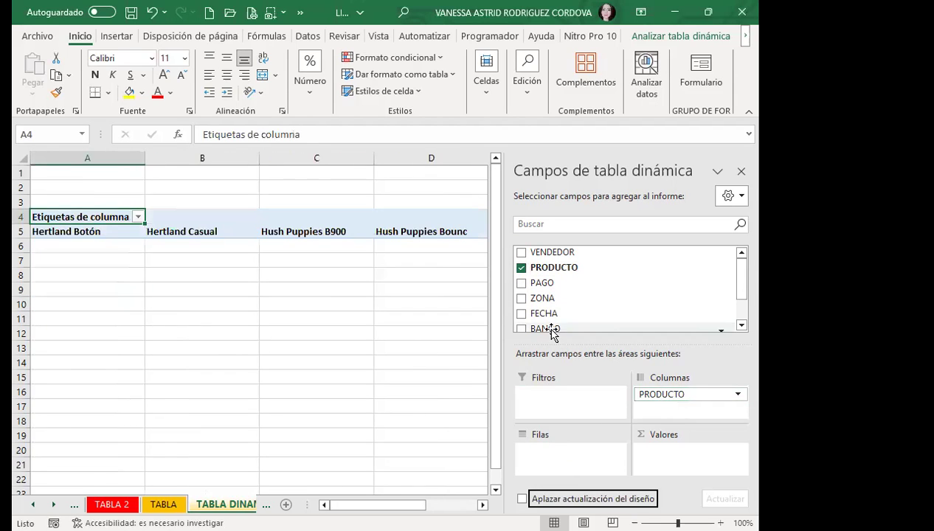
scroll(546, 324, "down", 1)
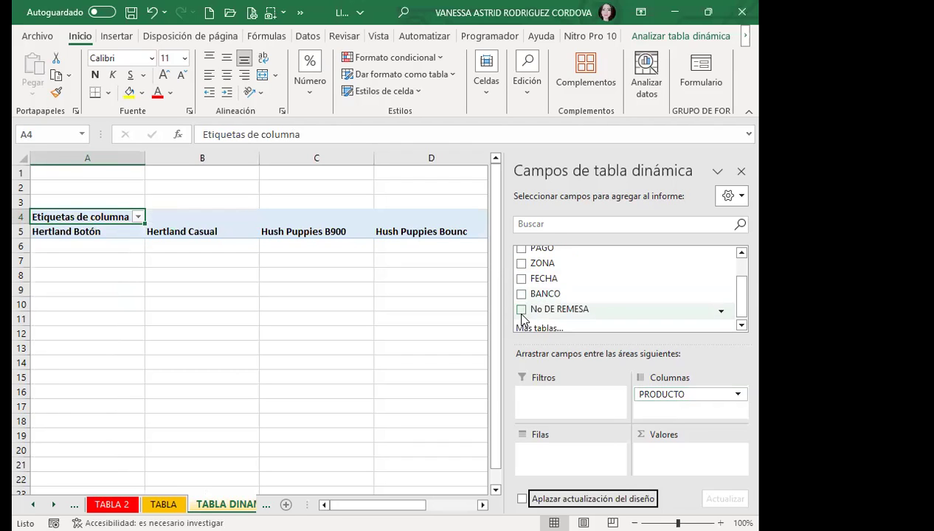
scroll(528, 296, "up", 1)
left_click(522, 282)
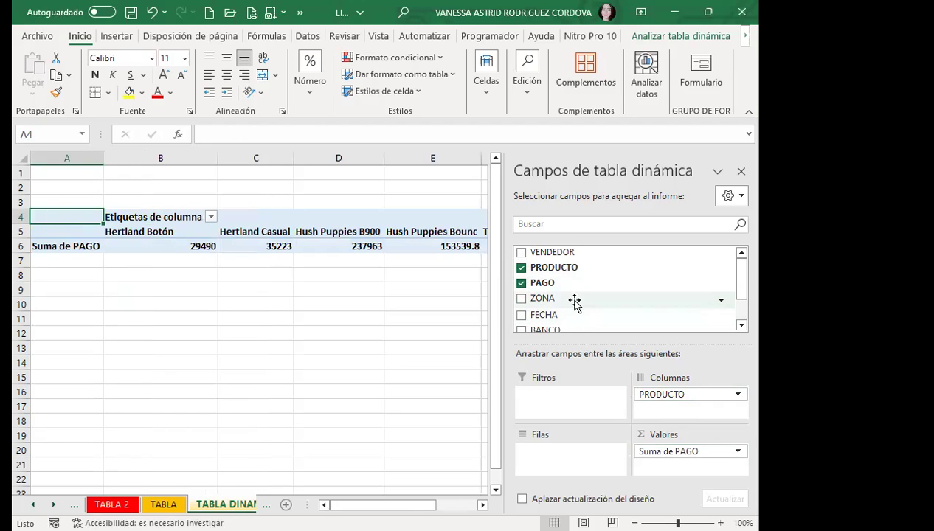
left_click(521, 300)
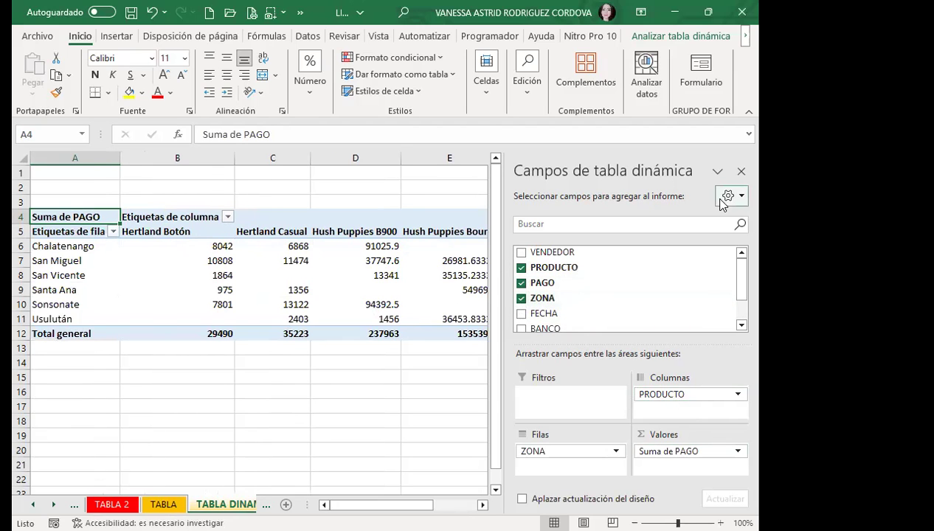
left_click(741, 171)
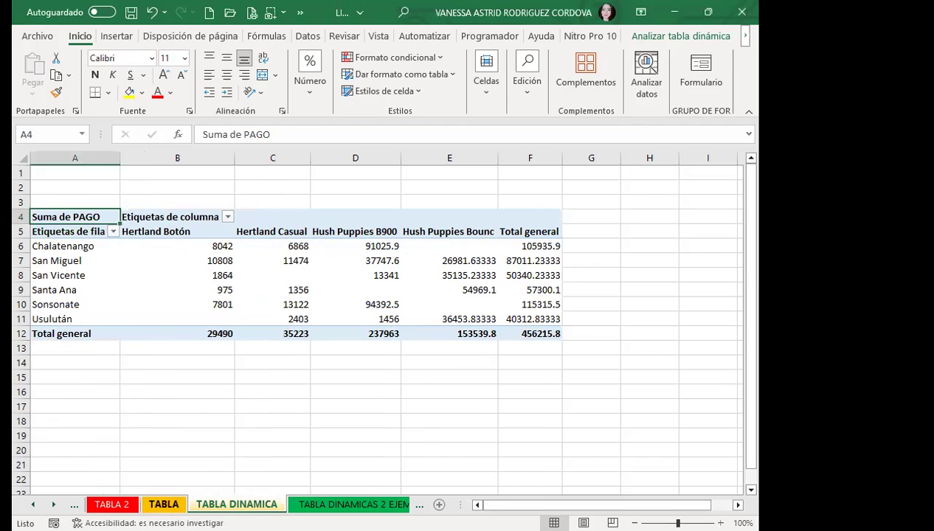
key("ctrl+Page_Up")
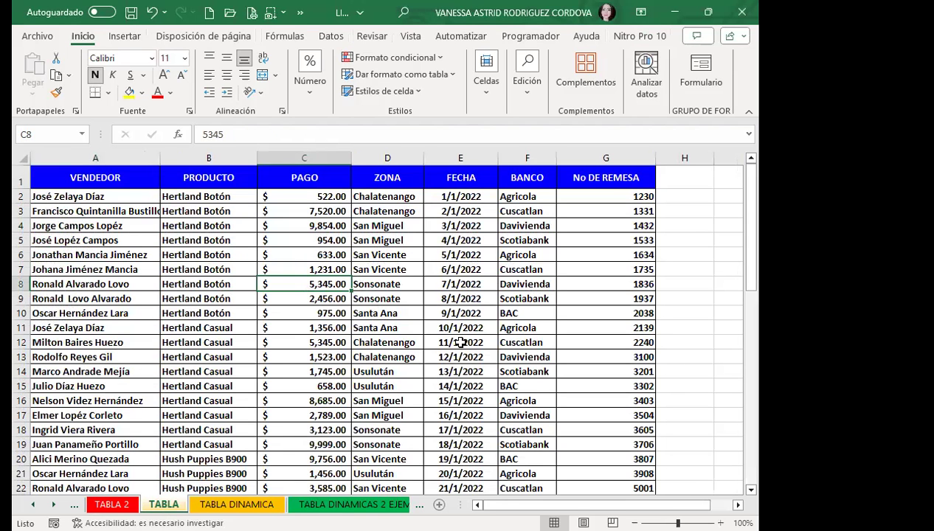
left_click(236, 505)
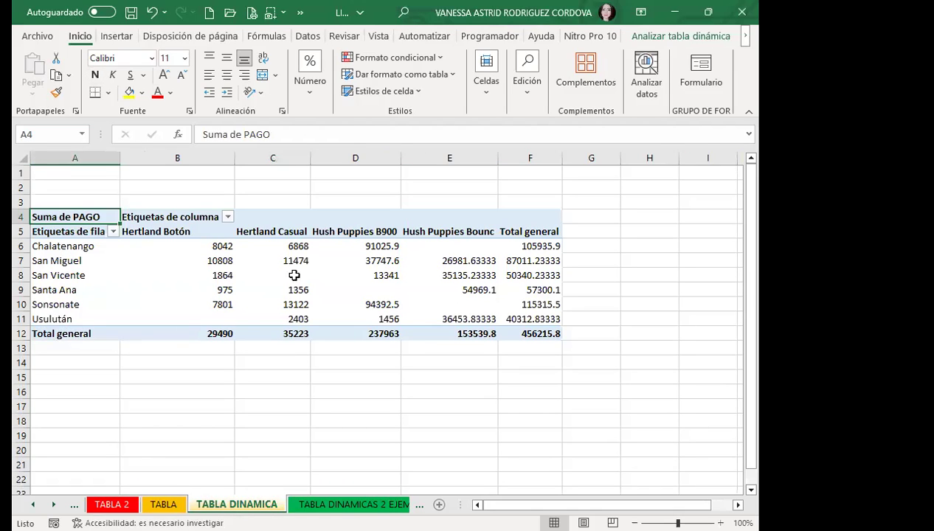
mouse_move(309, 318)
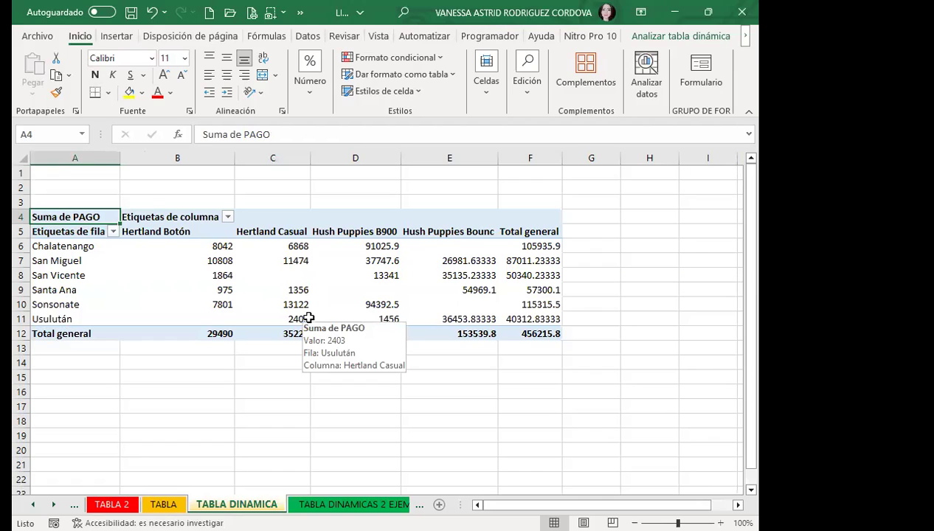
left_click(67, 261)
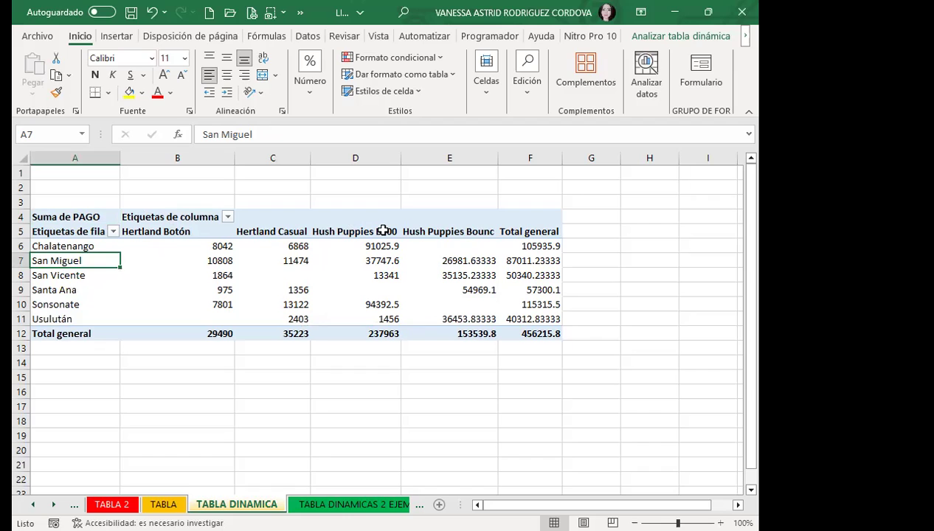
left_click(170, 244)
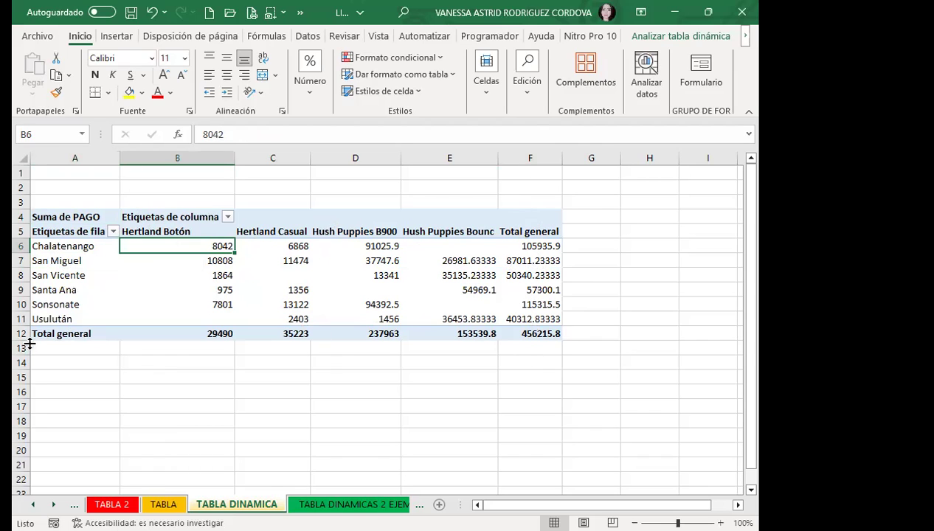
mouse_move(193, 337)
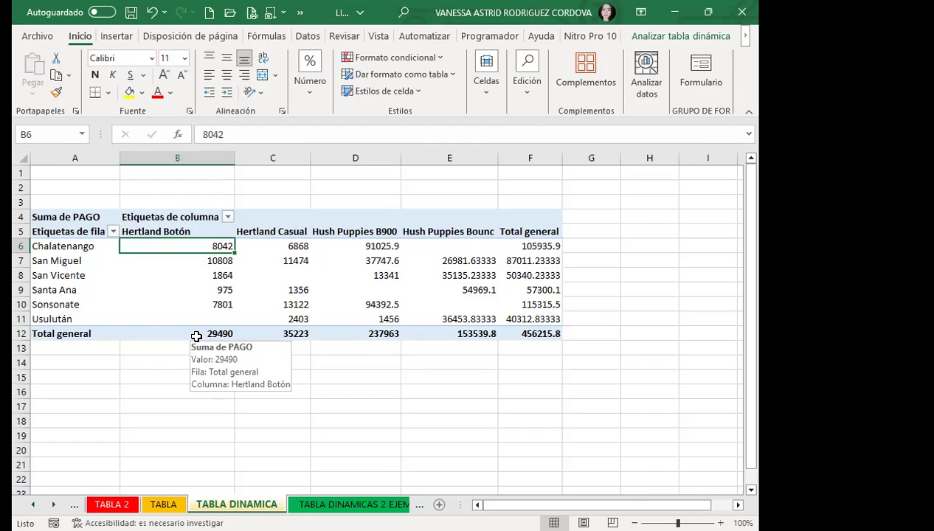
left_click(676, 39)
left_click(656, 85)
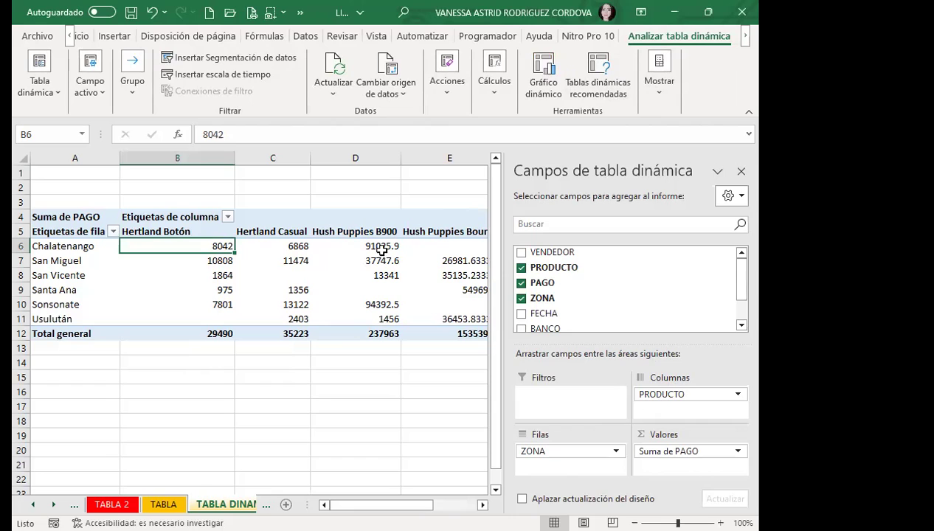
left_click(741, 171)
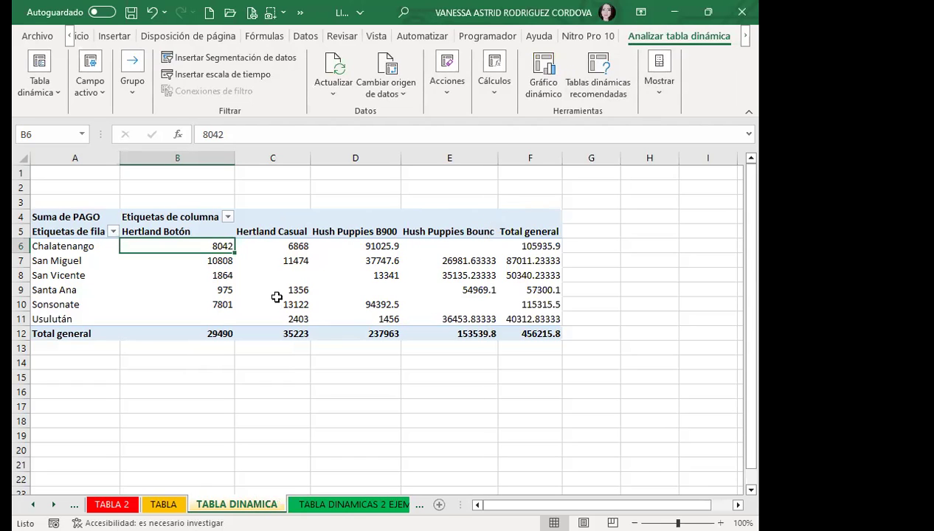
Format values B6:F11 as bold dollar accounting with one decimal place
mouse_move(276, 297)
left_click_drag(184, 243, 253, 246)
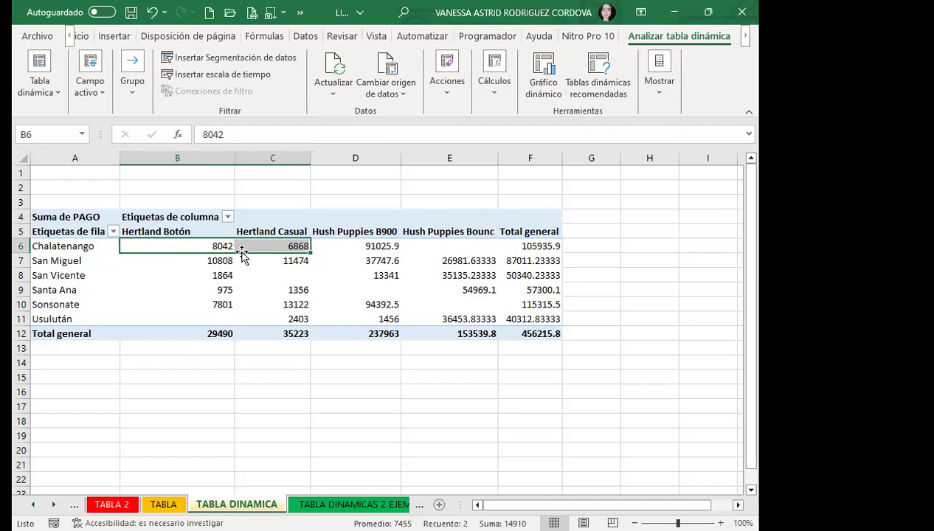
left_click_drag(173, 246, 507, 309)
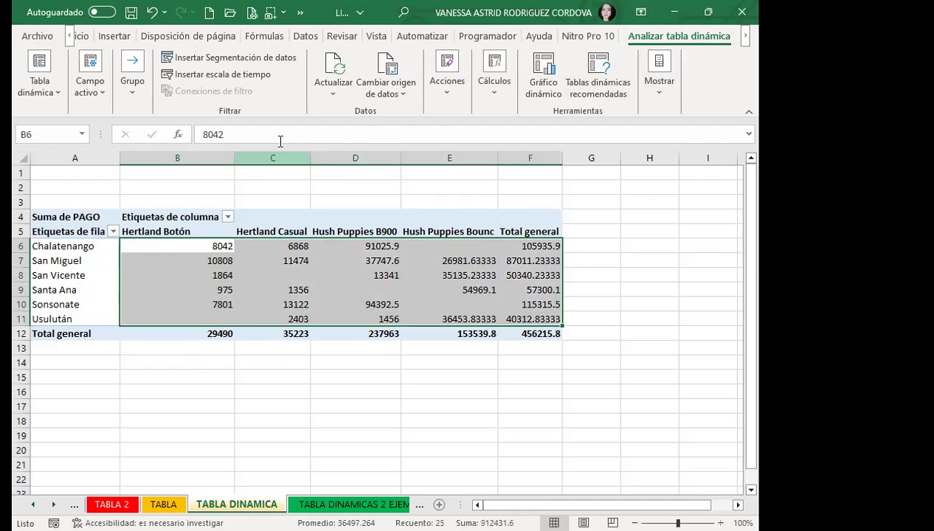
left_click(78, 37)
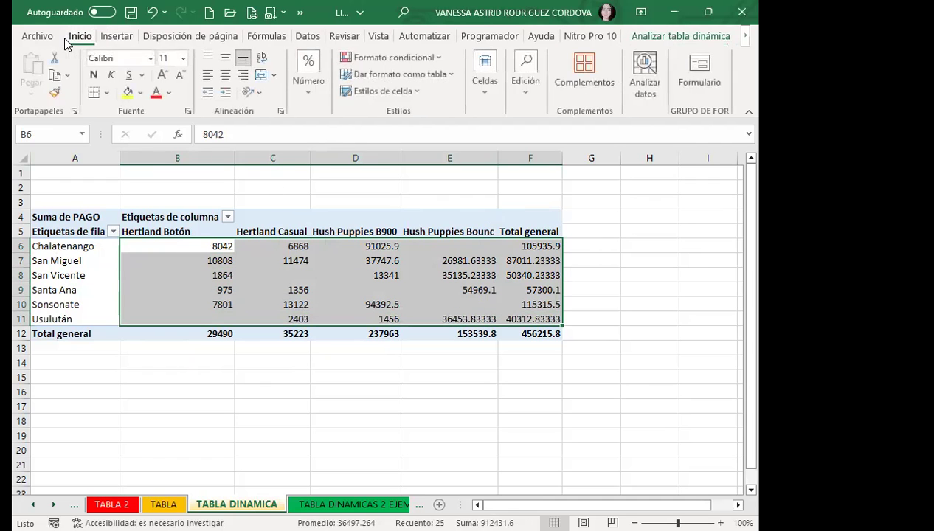
left_click(303, 92)
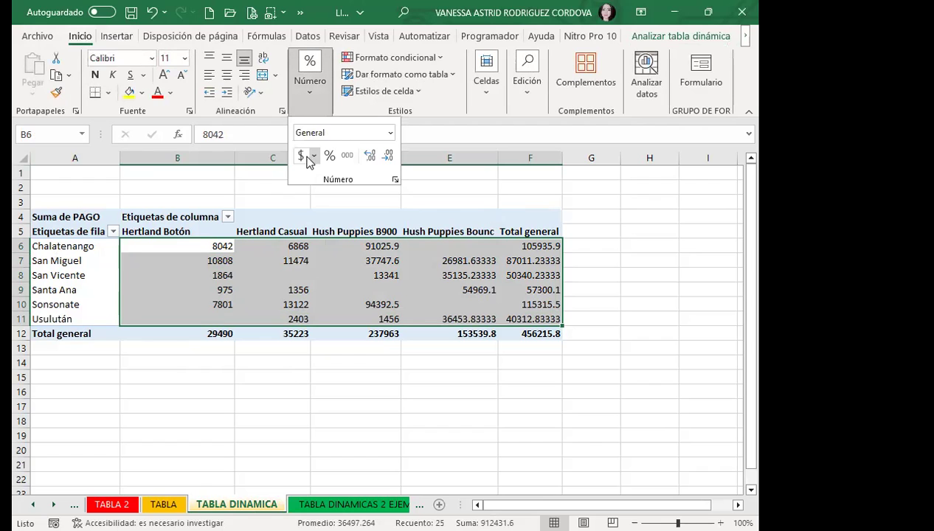
left_click(300, 160)
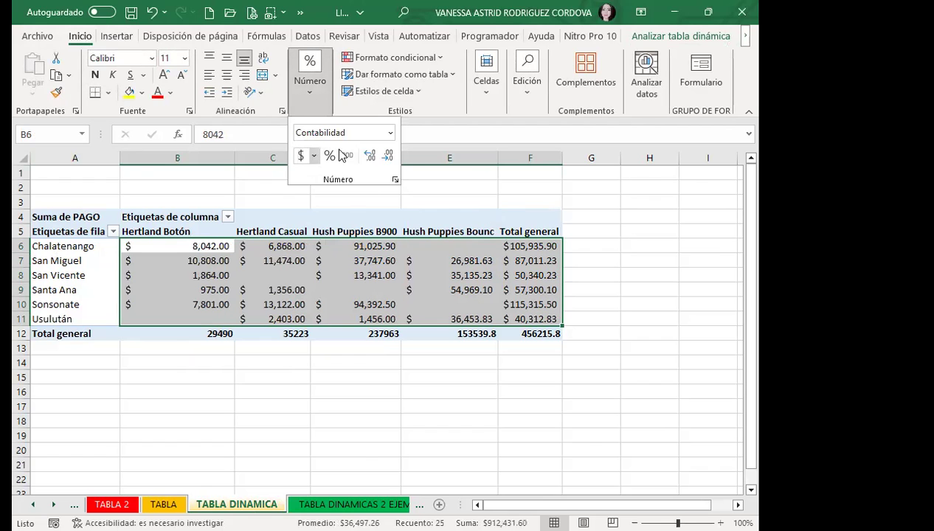
left_click(386, 156)
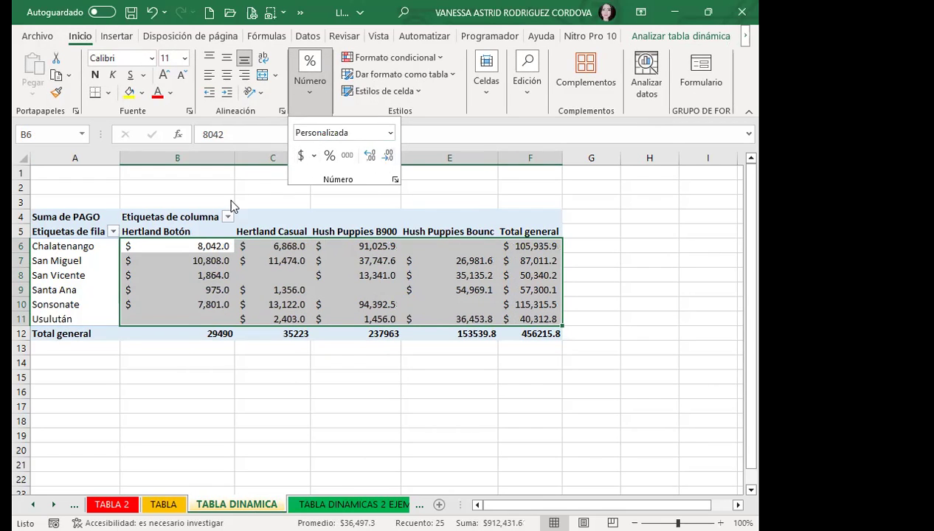
left_click(89, 78)
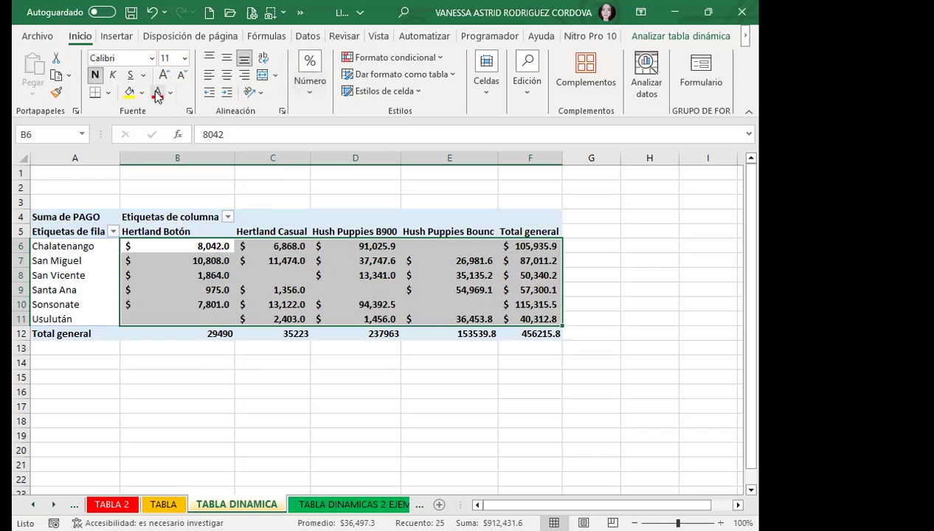
Colour the Total general column F6:F11 and row B12:F12 red
left_click_drag(509, 246, 523, 316)
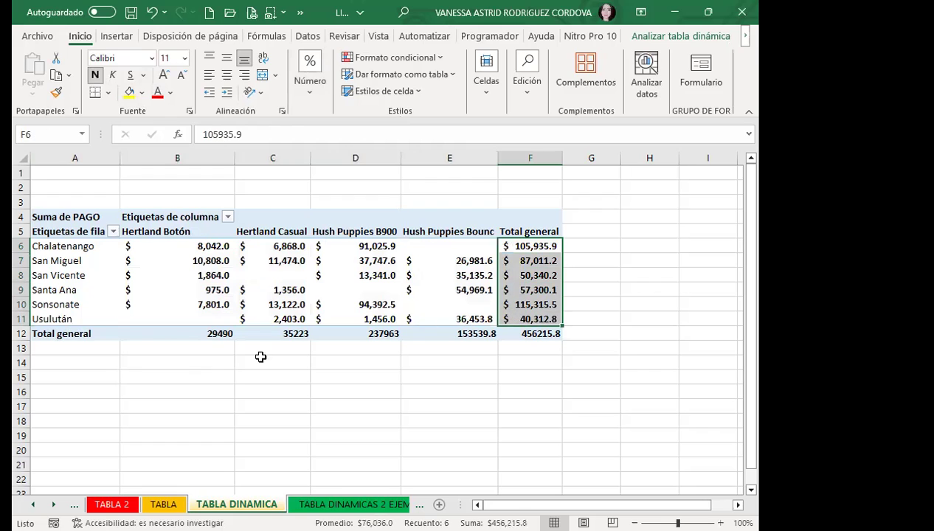
left_click_drag(162, 331, 530, 332)
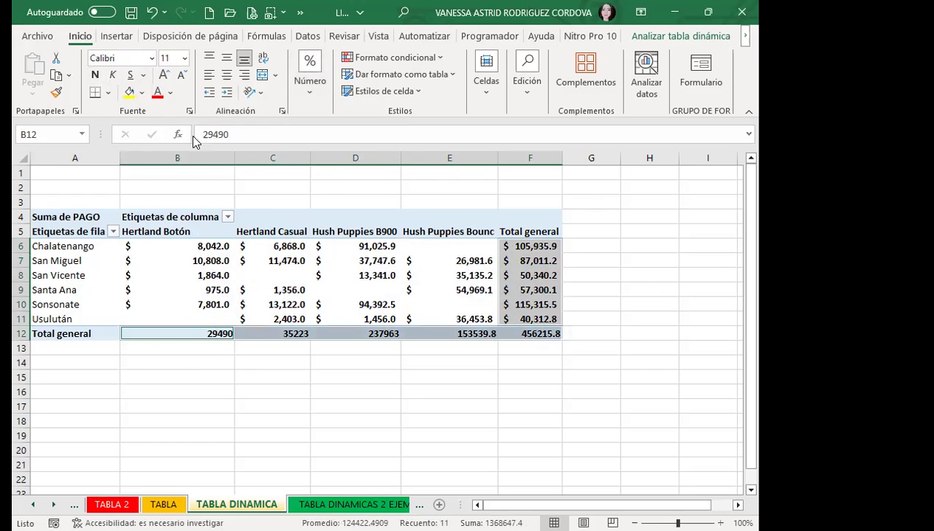
left_click(157, 93)
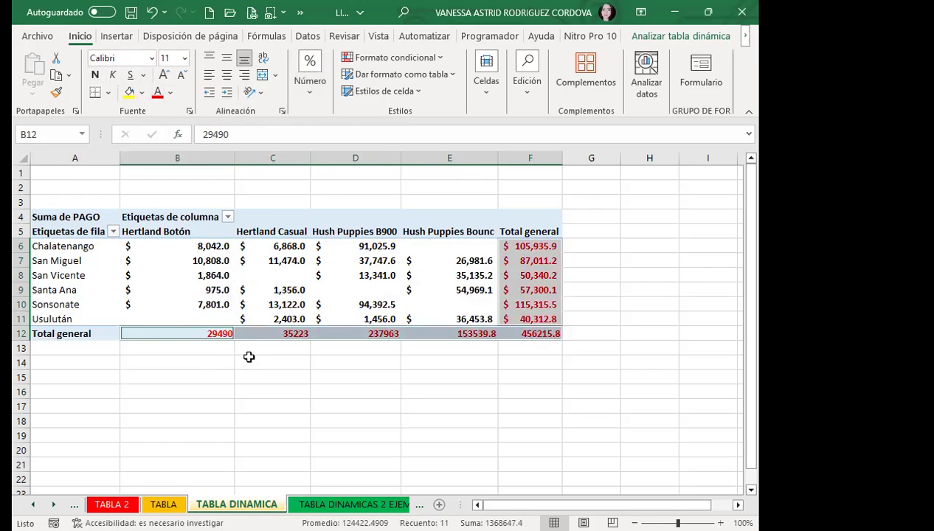
left_click(312, 378)
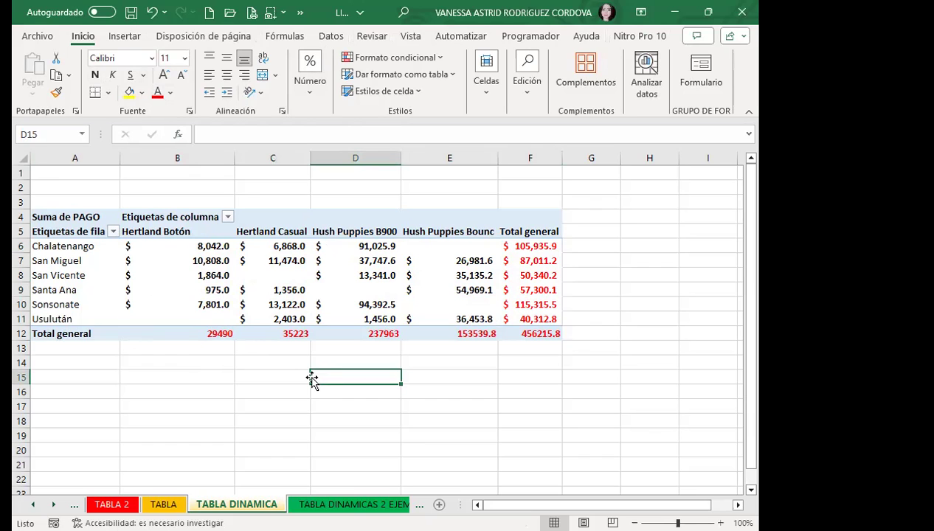
left_click(549, 392)
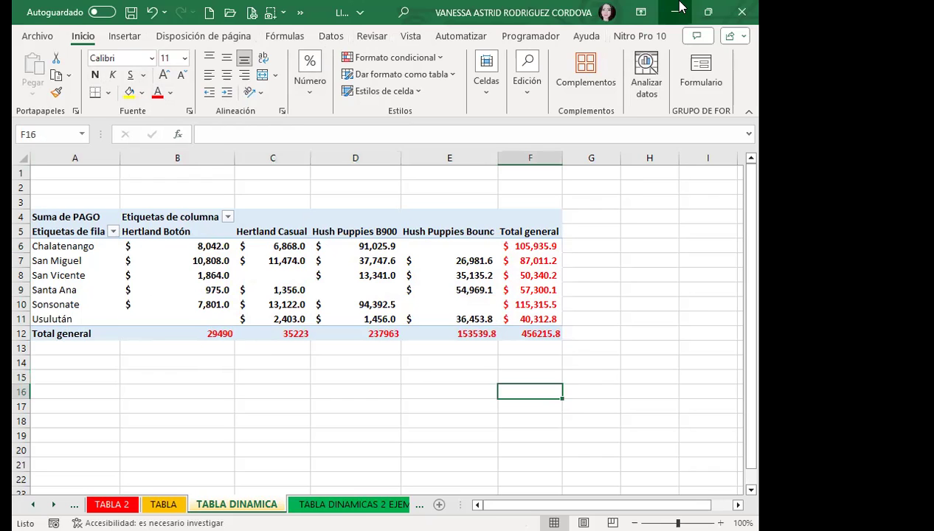
left_click(447, 389)
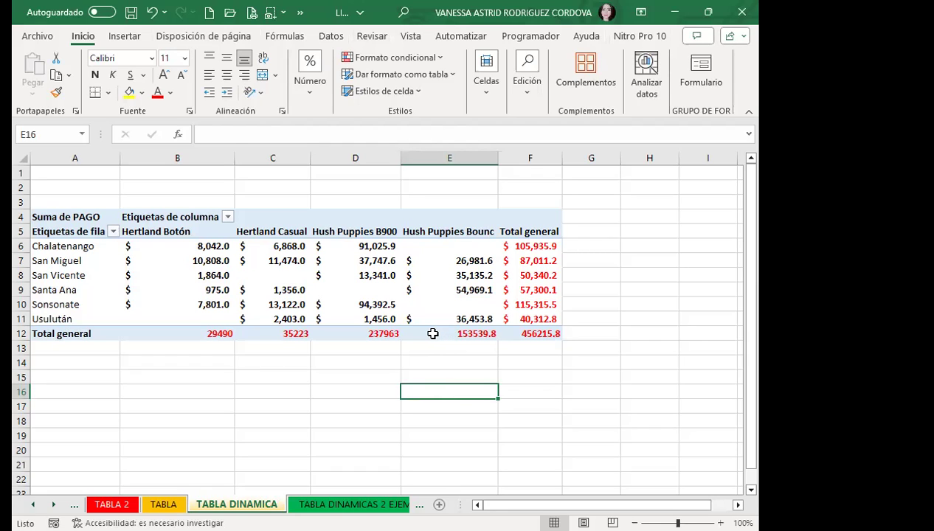
mouse_move(443, 286)
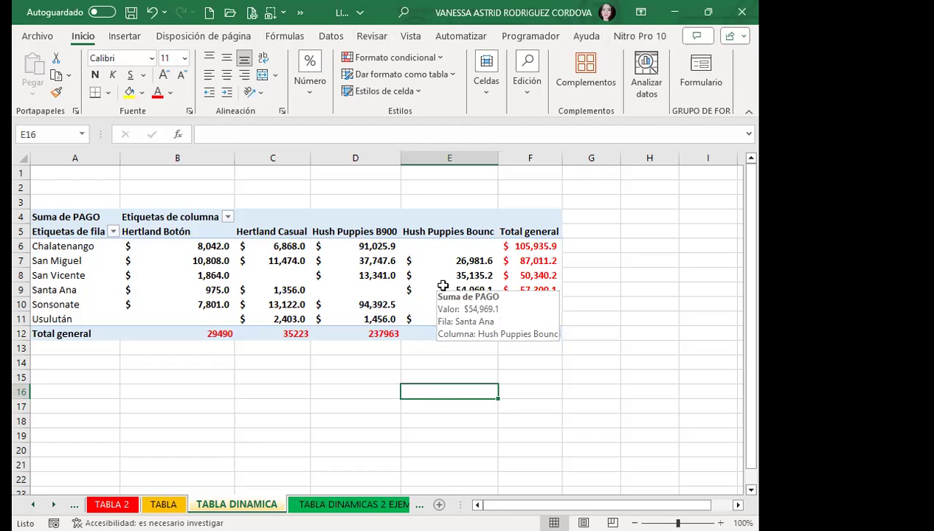
left_click(273, 221)
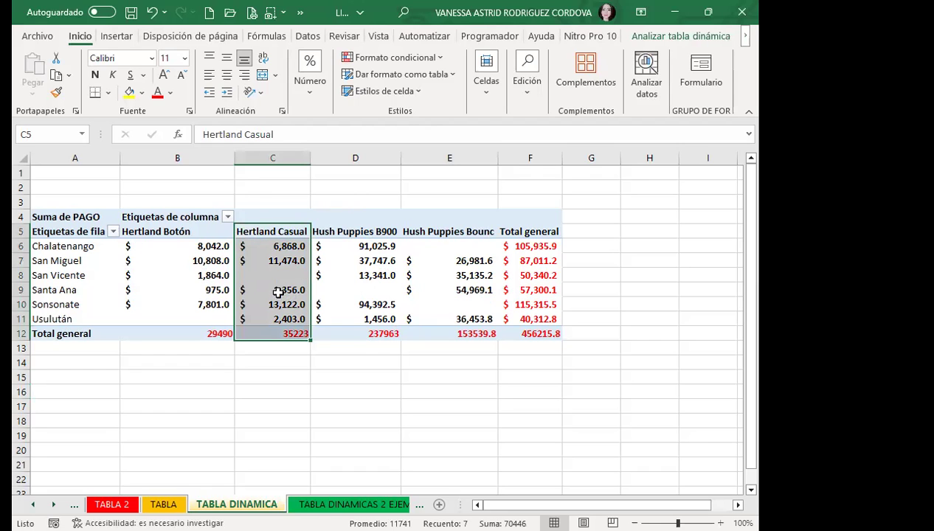
mouse_move(277, 290)
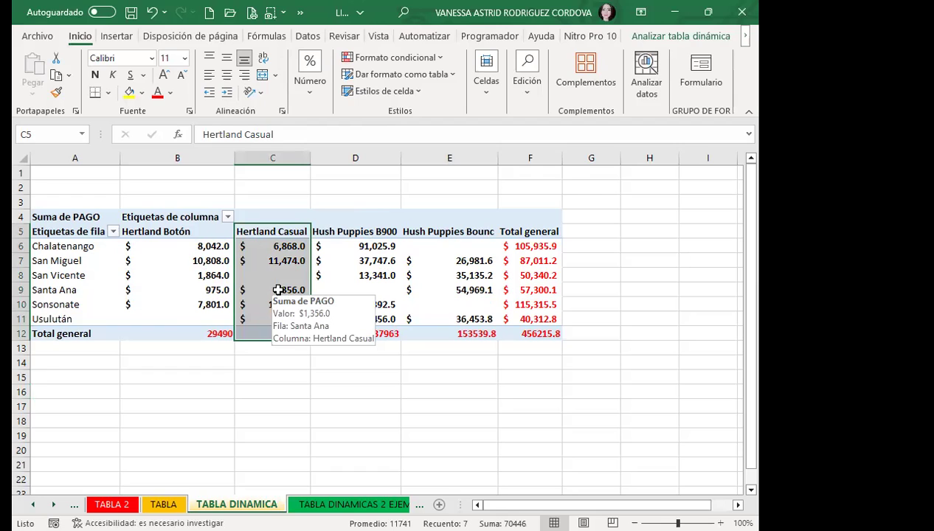
left_click(277, 243)
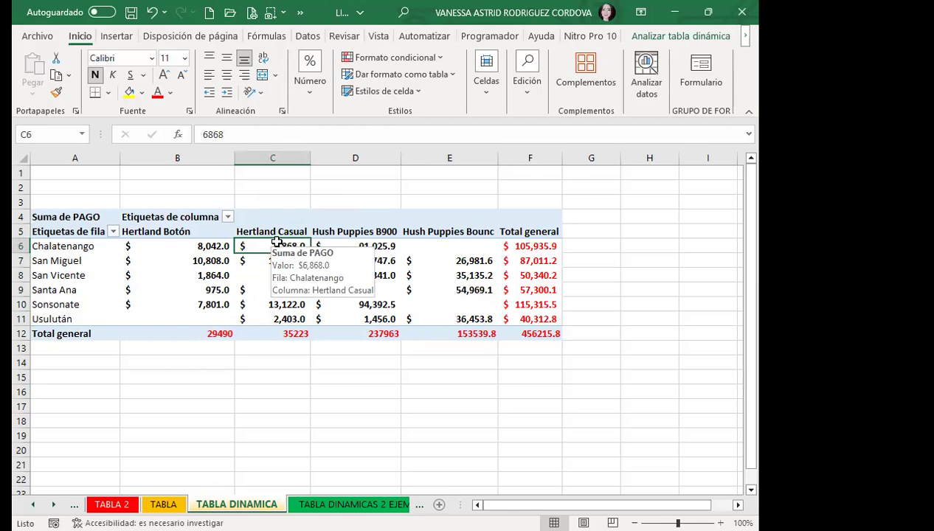